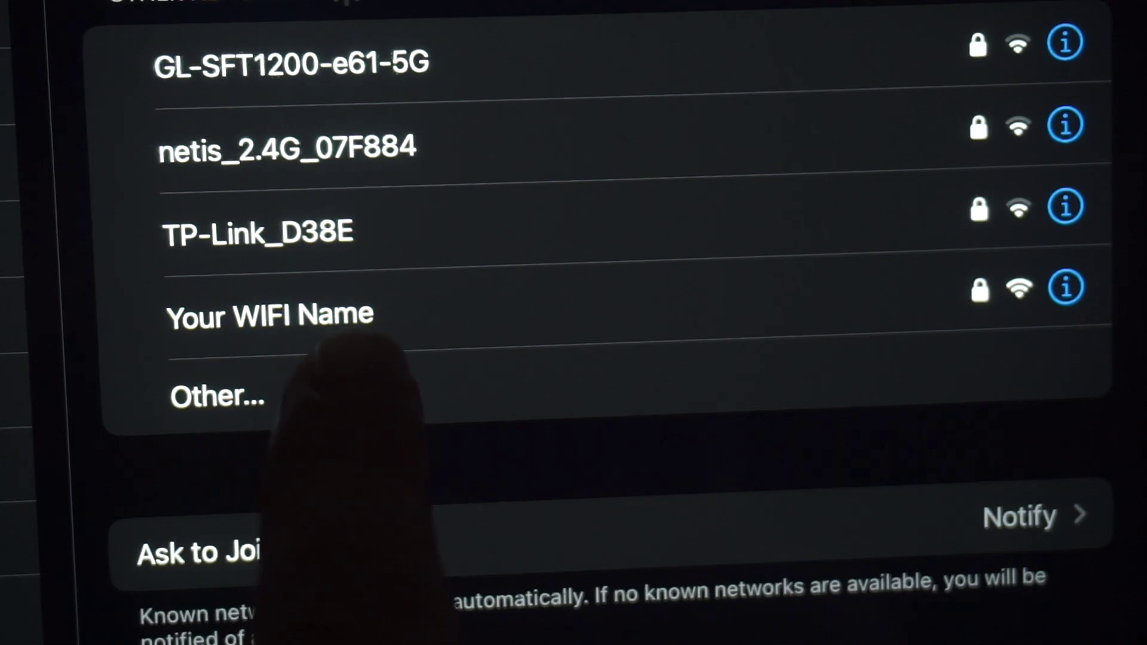
Join the 'Your WIFI Name' network on the iPad using the password from the router label
left_click(365, 313)
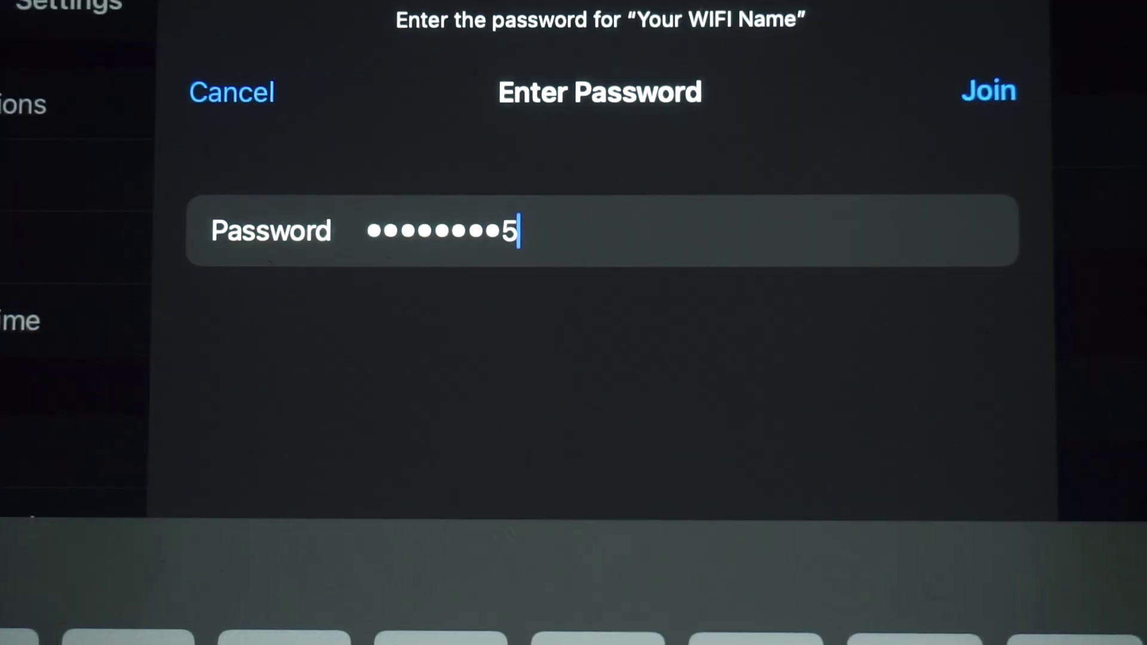
type("6")
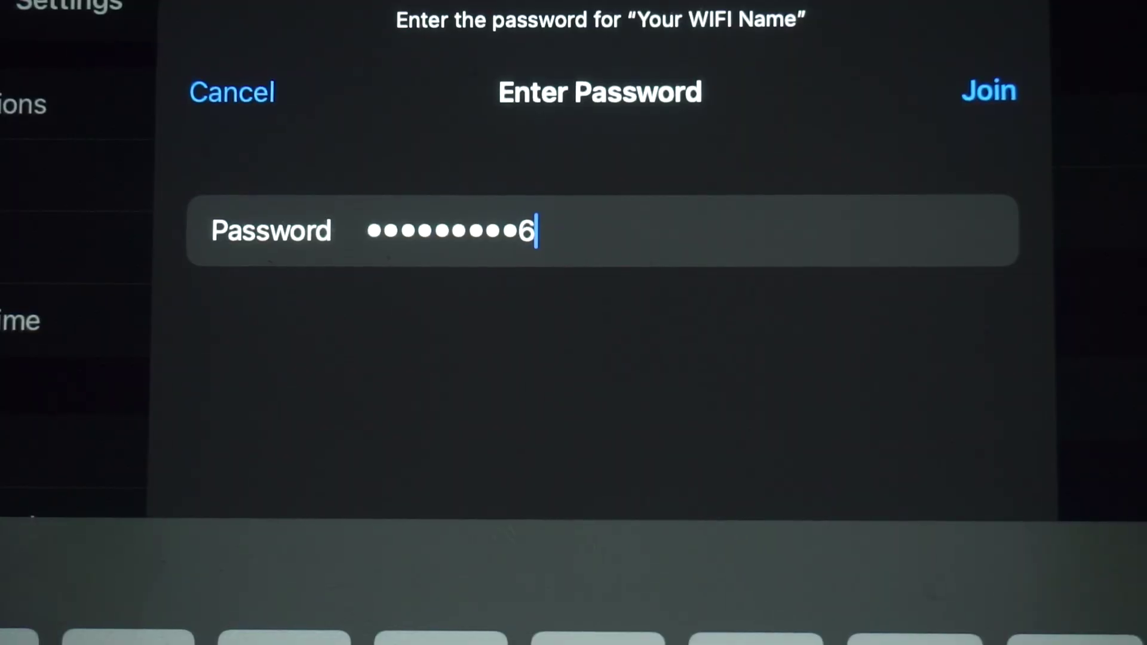
left_click(989, 91)
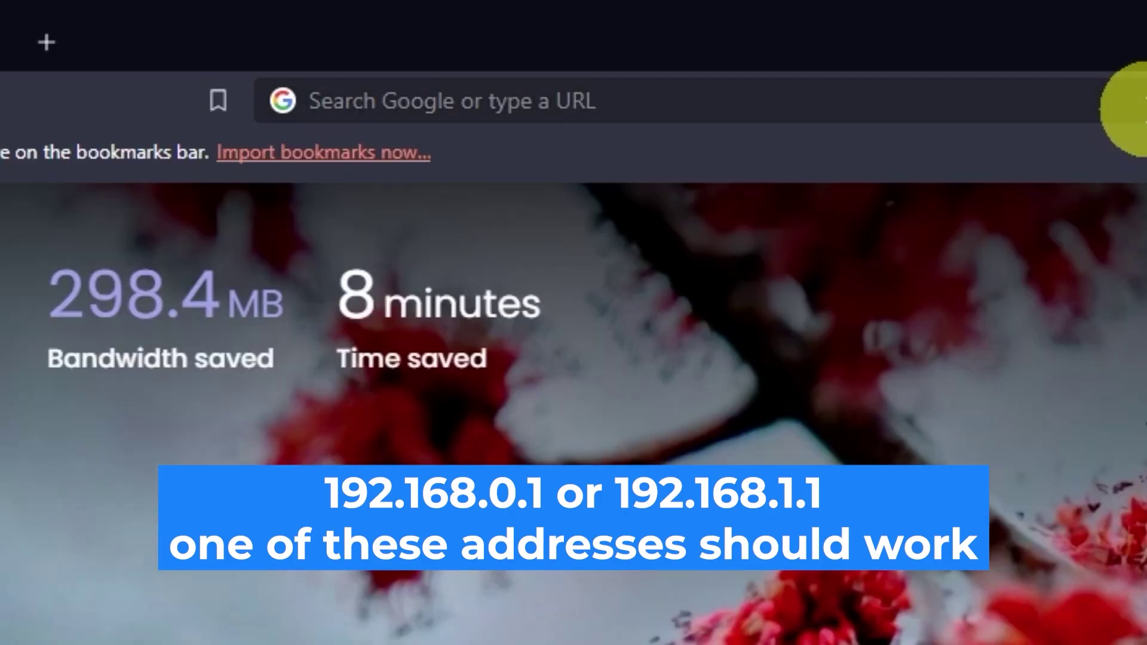
Go to 192.168.0.1 in the Edge address bar
left_click(564, 38)
type("192.")
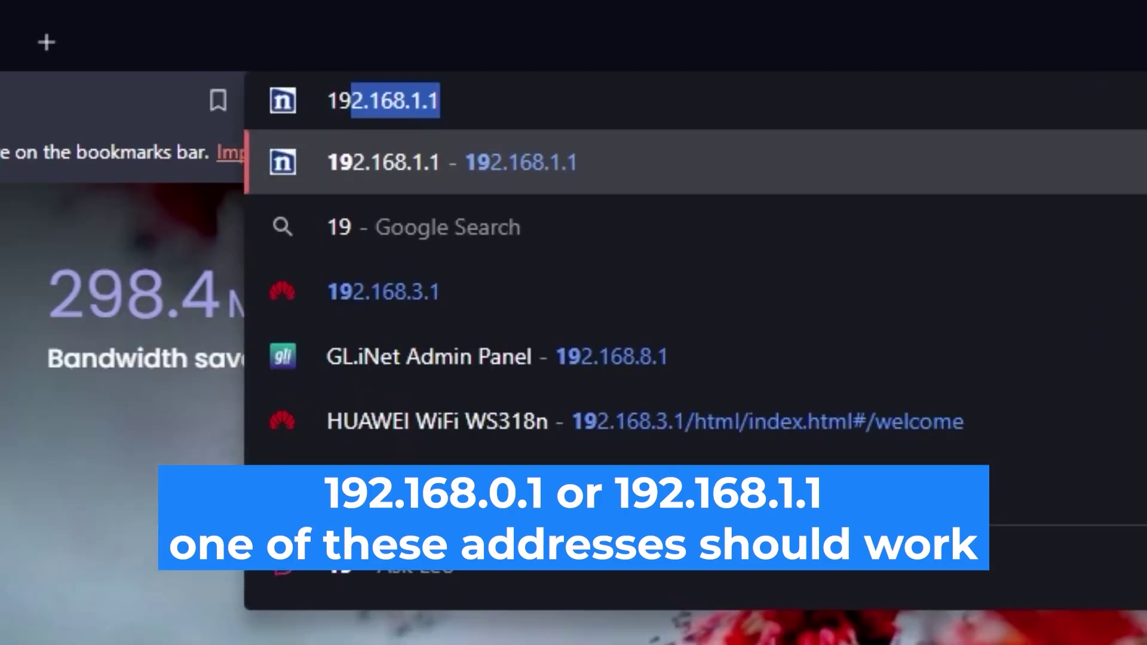
type("168.")
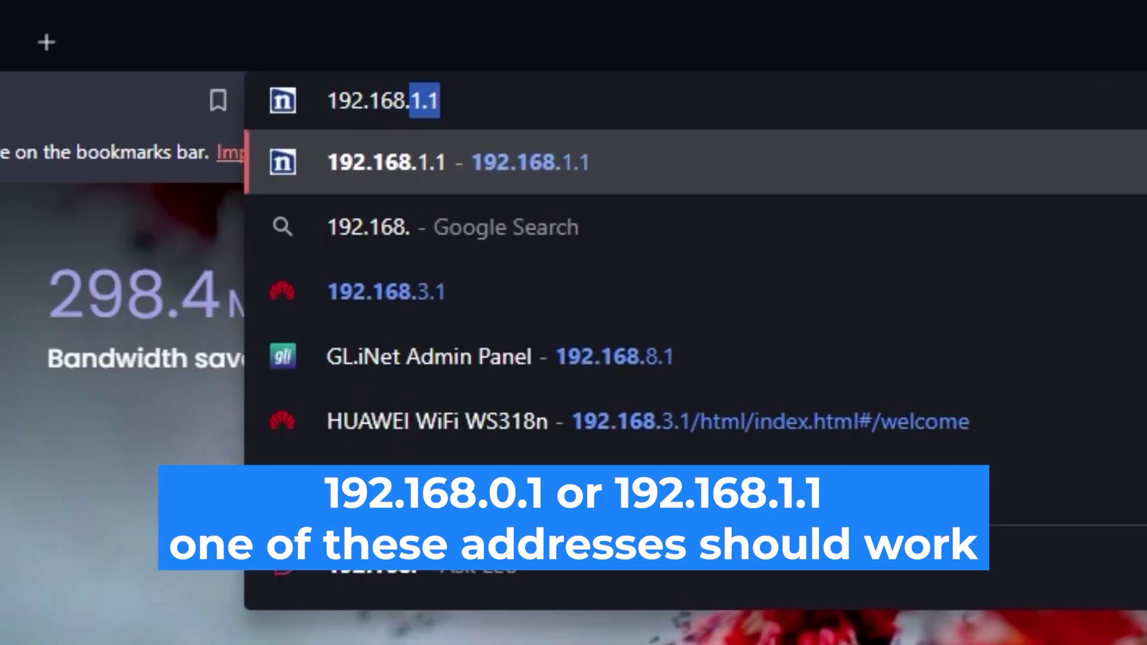
type("0.1")
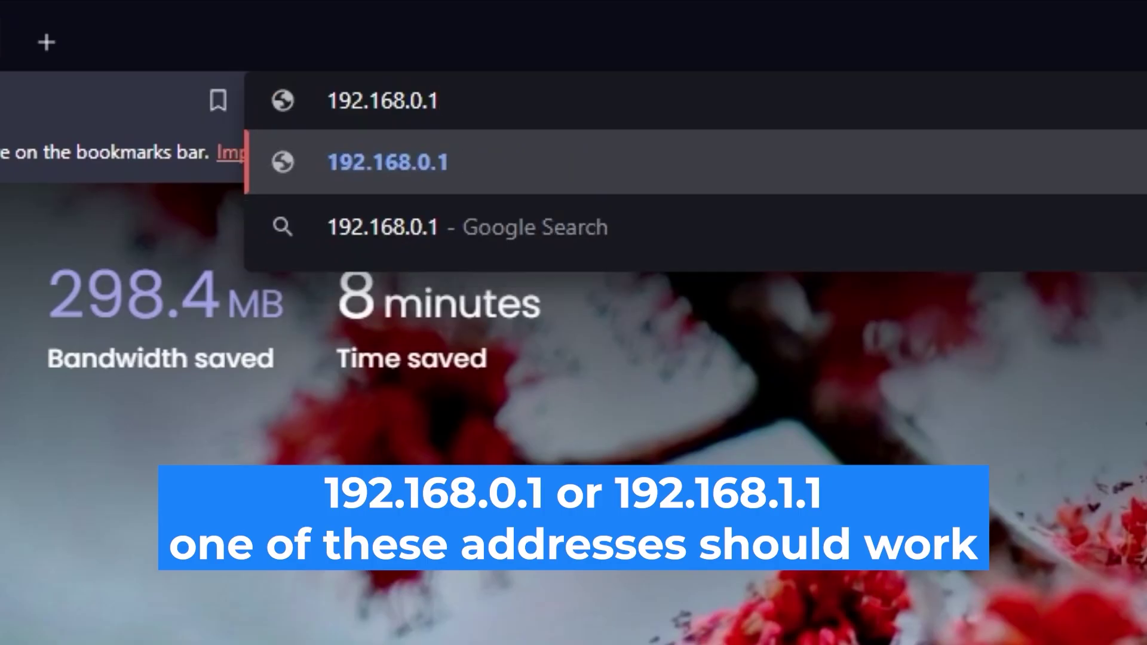
key("Return")
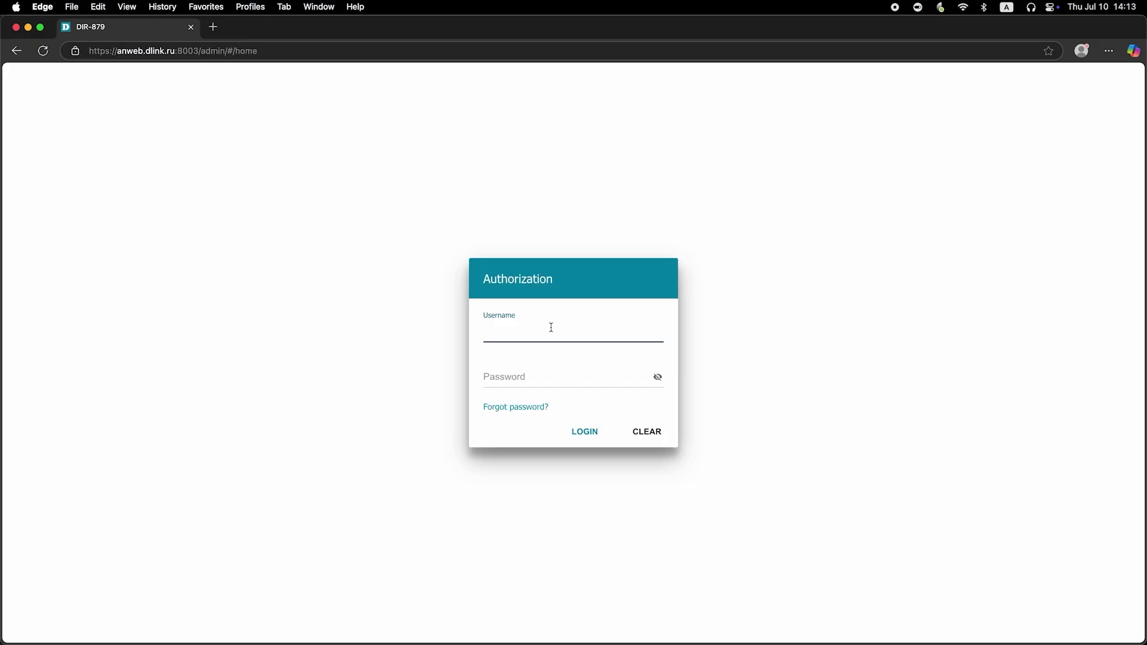
Log in with username admin and the default password, revealing it to check before submitting
type("admin")
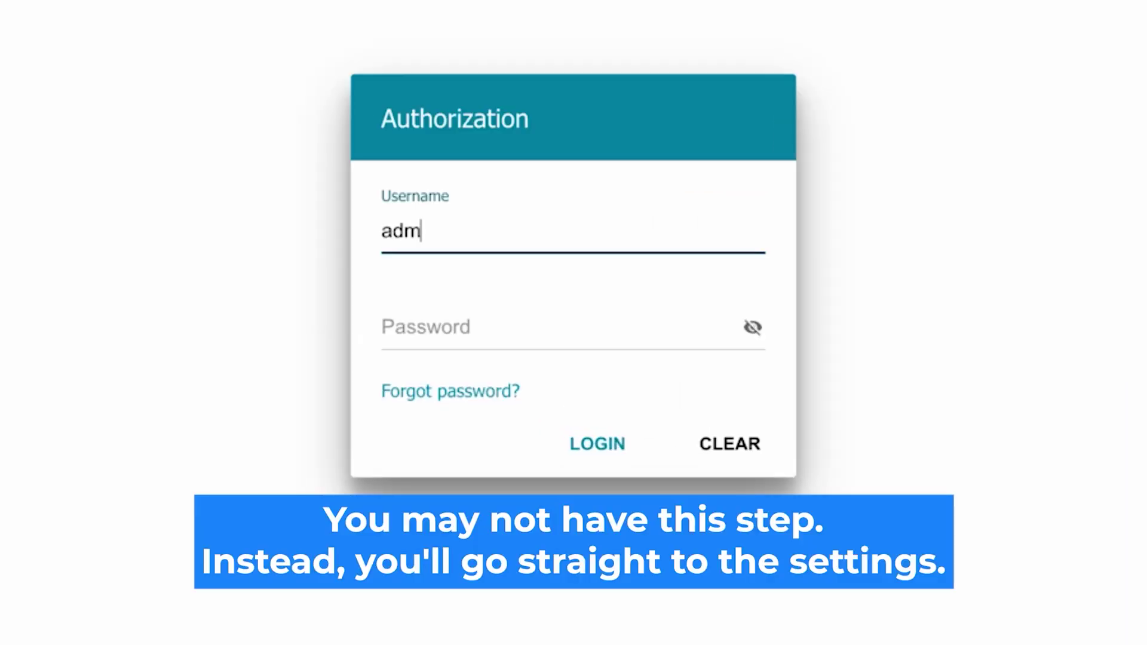
left_click(441, 328)
type("admin1234")
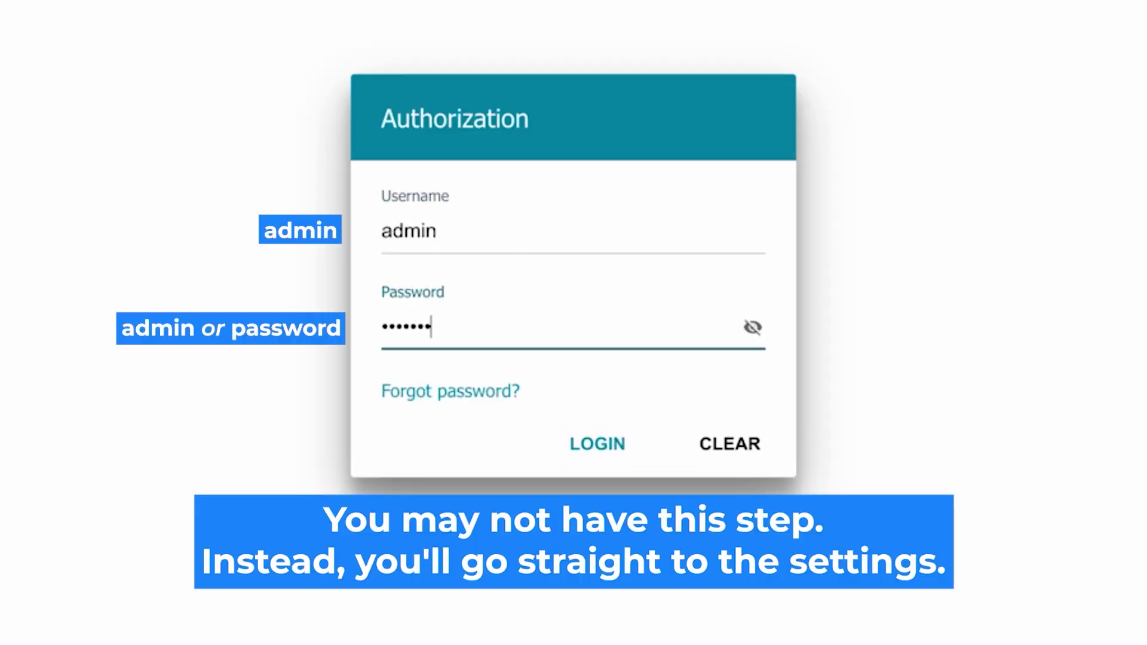
left_click(752, 328)
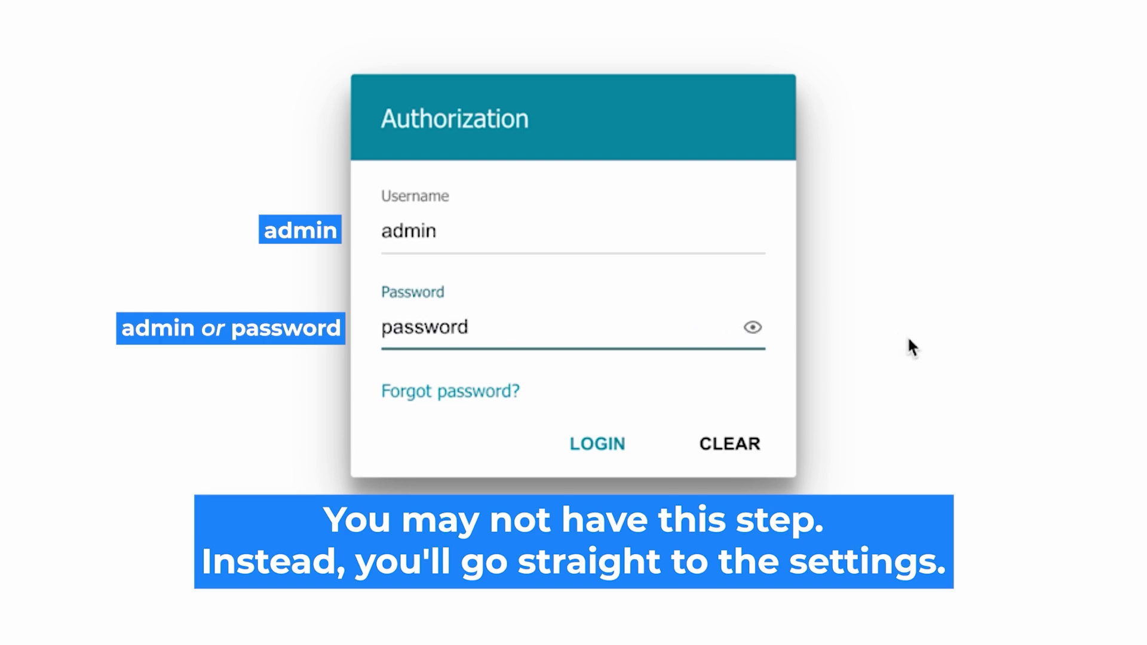
left_click(584, 442)
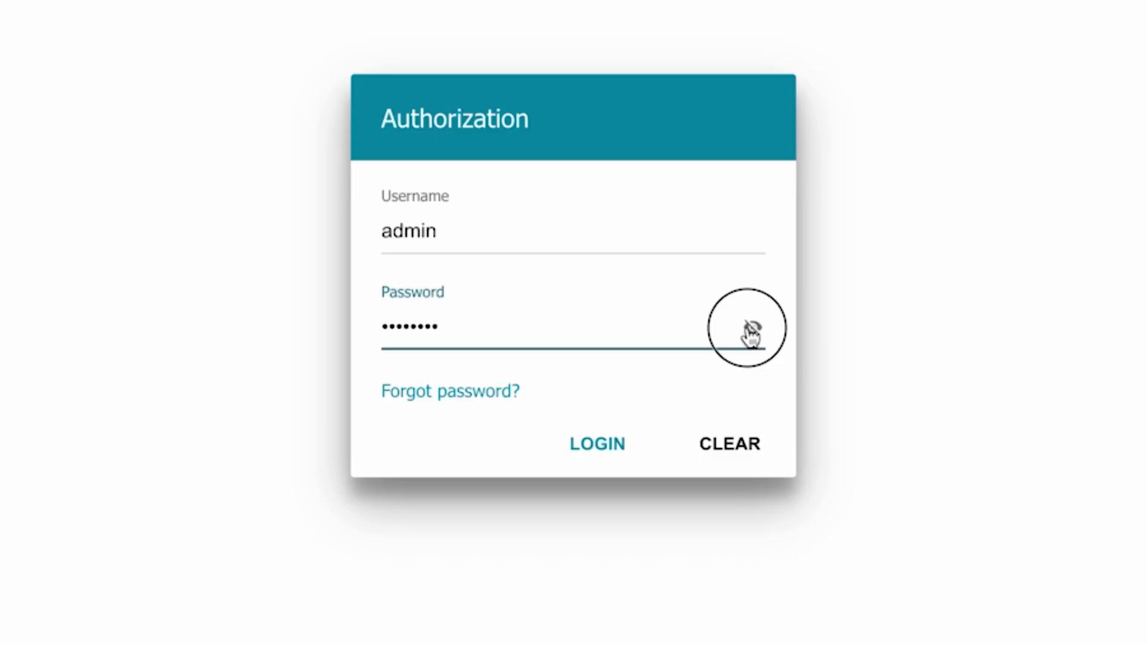
Retry the login, retyping and checking the password, until the router's Home page opens
left_click(752, 328)
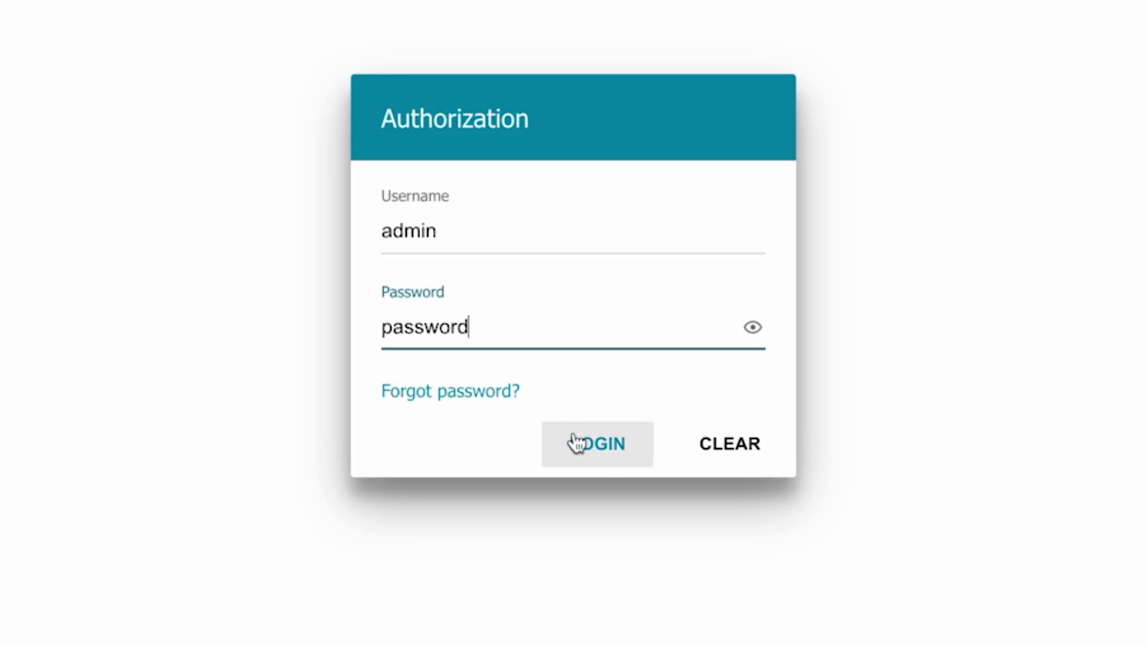
left_click(581, 442)
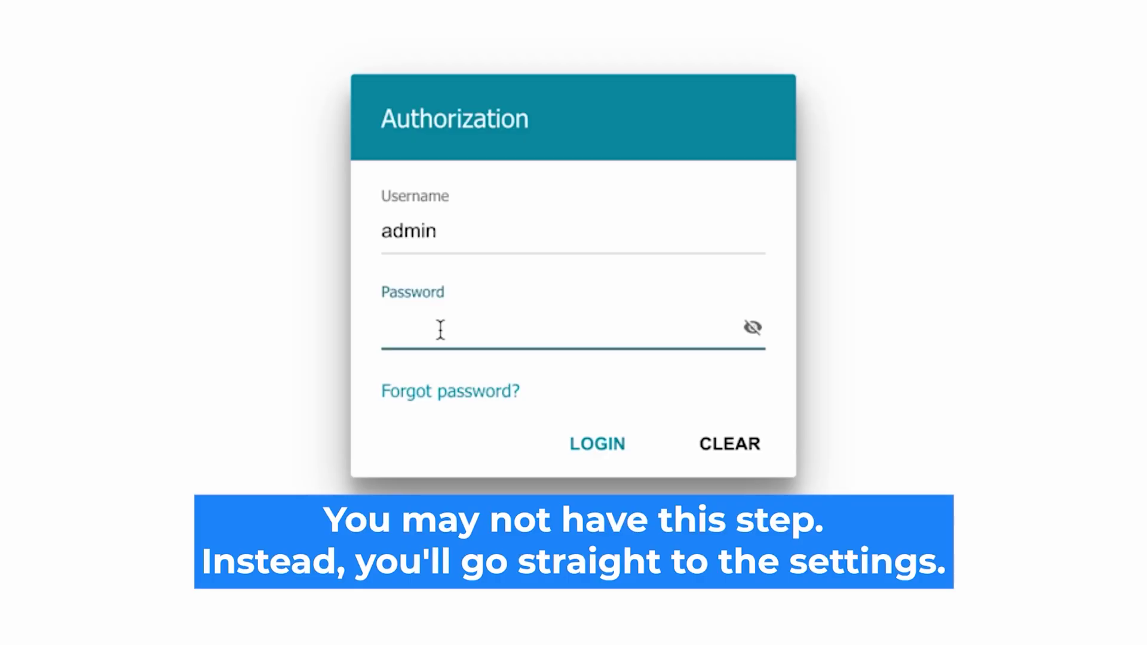
type("*********")
left_click(751, 327)
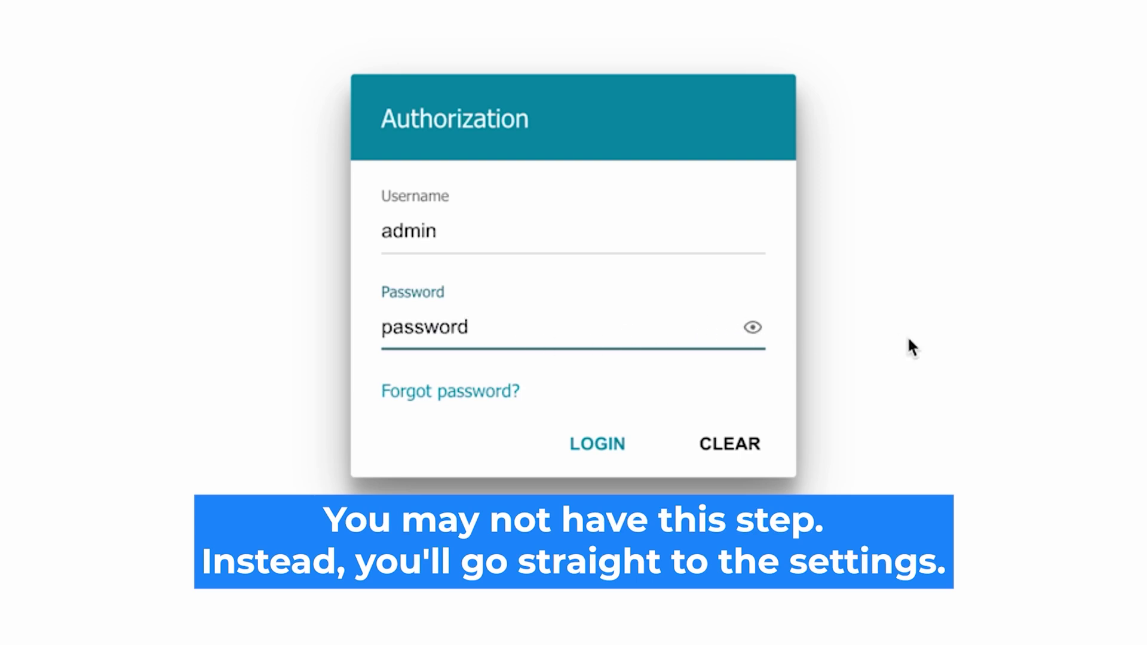
left_click(575, 444)
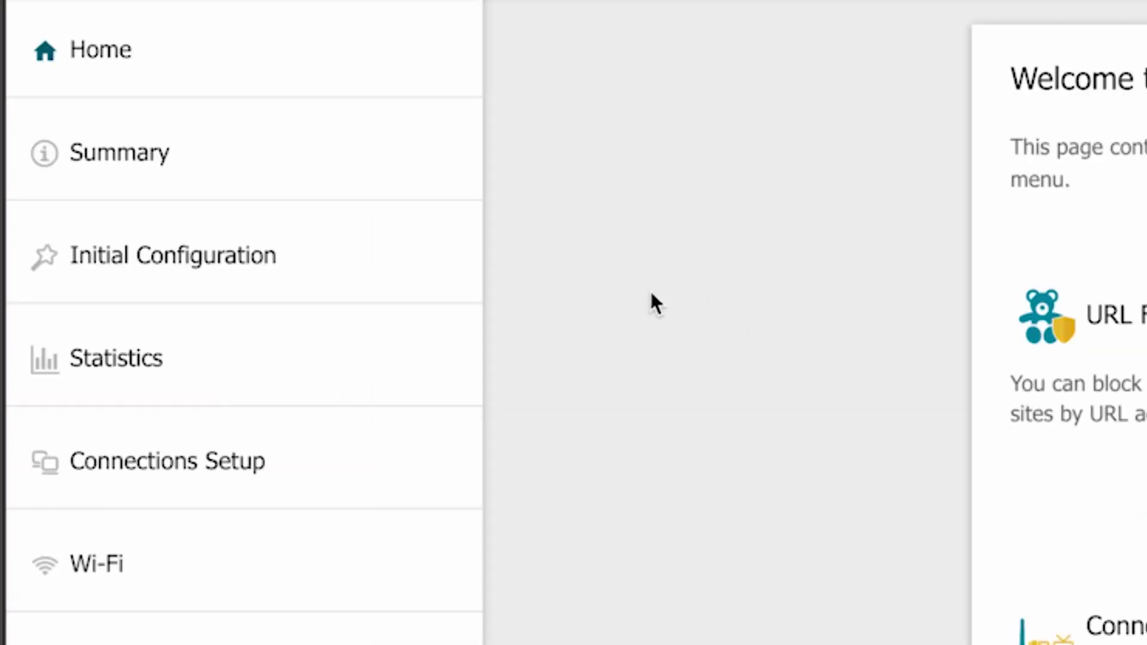
Start the Initial Configuration wizard and accept English as the interface language
left_click(84, 208)
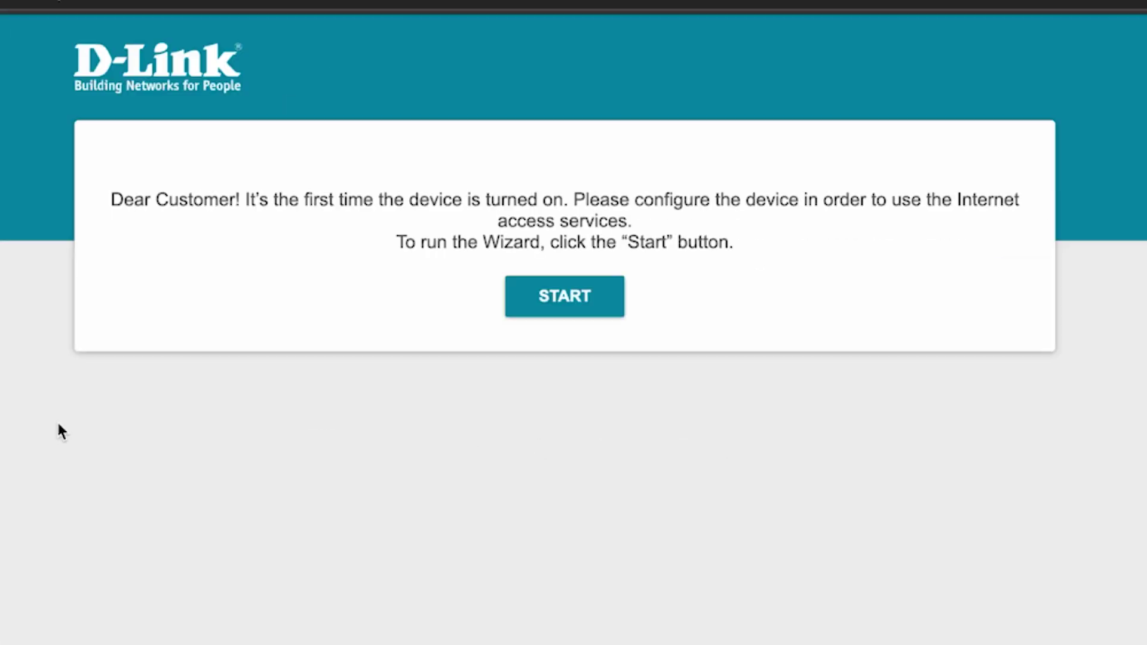
left_click(577, 299)
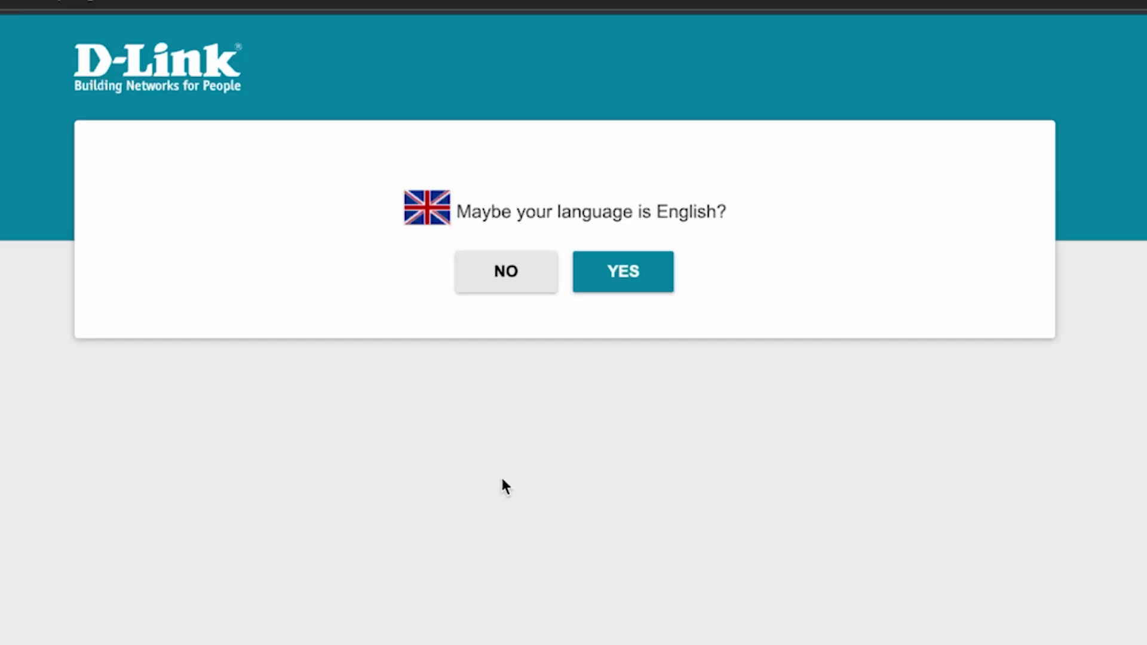
left_click(648, 278)
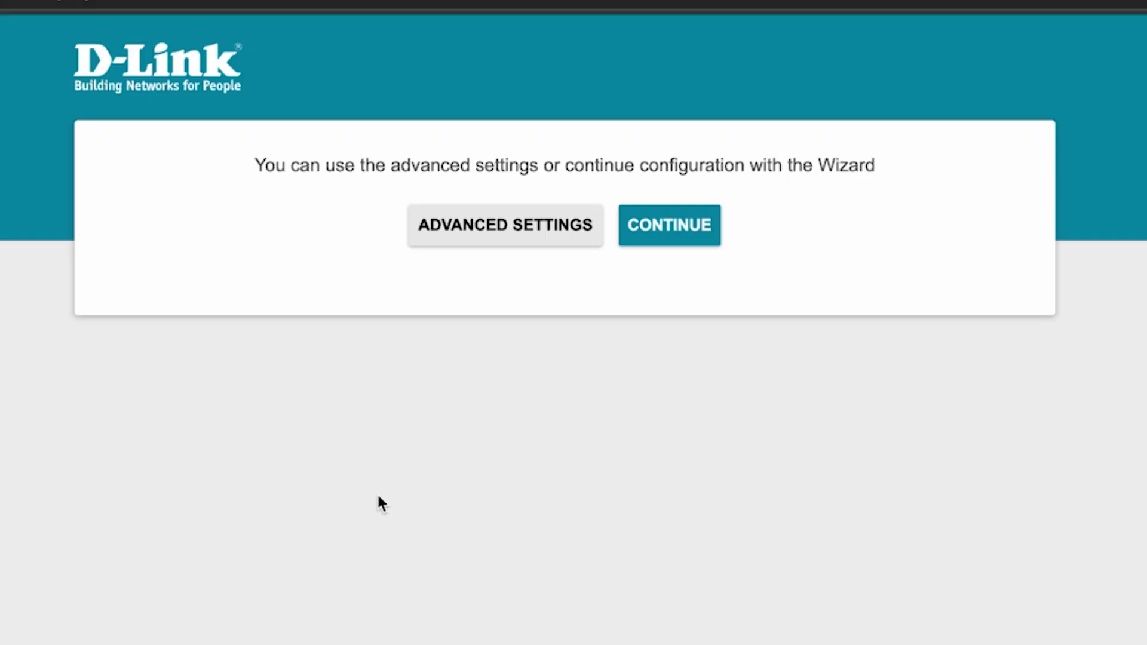
Continue with the wizard using Wired connection as the method and Router as the work mode
left_click(672, 239)
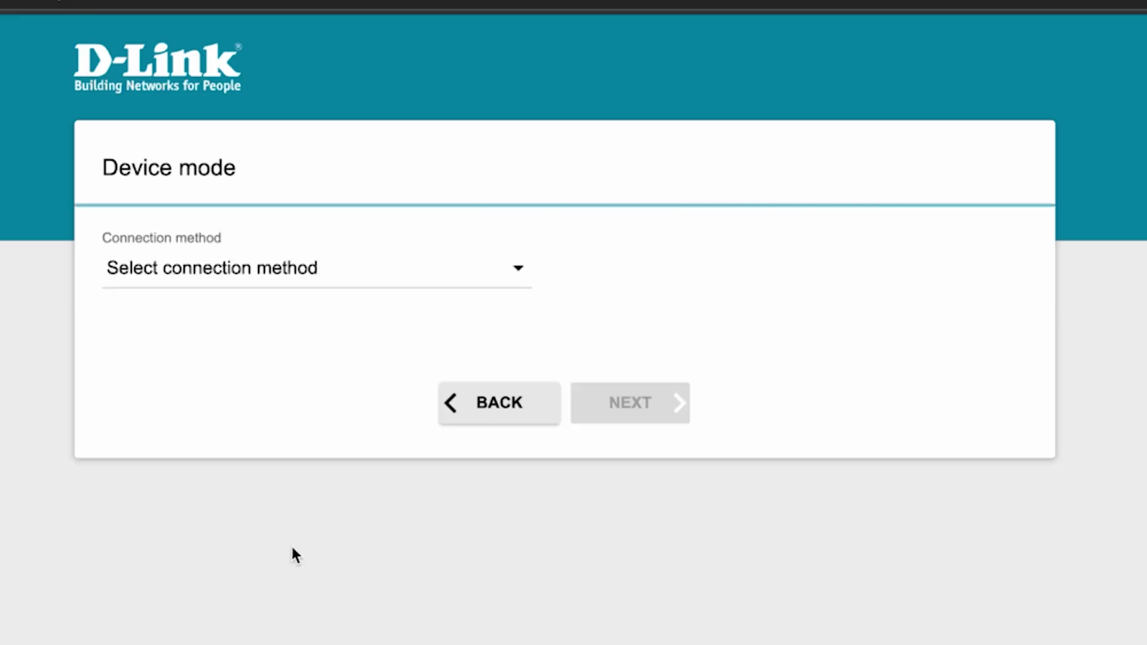
left_click(458, 278)
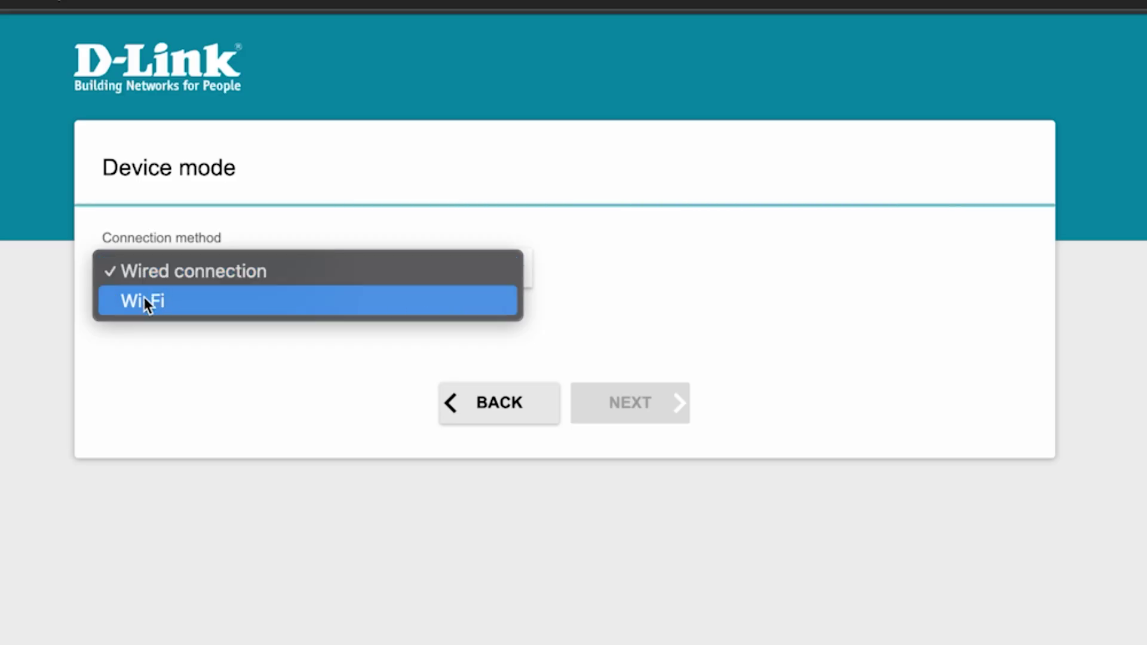
left_click(209, 272)
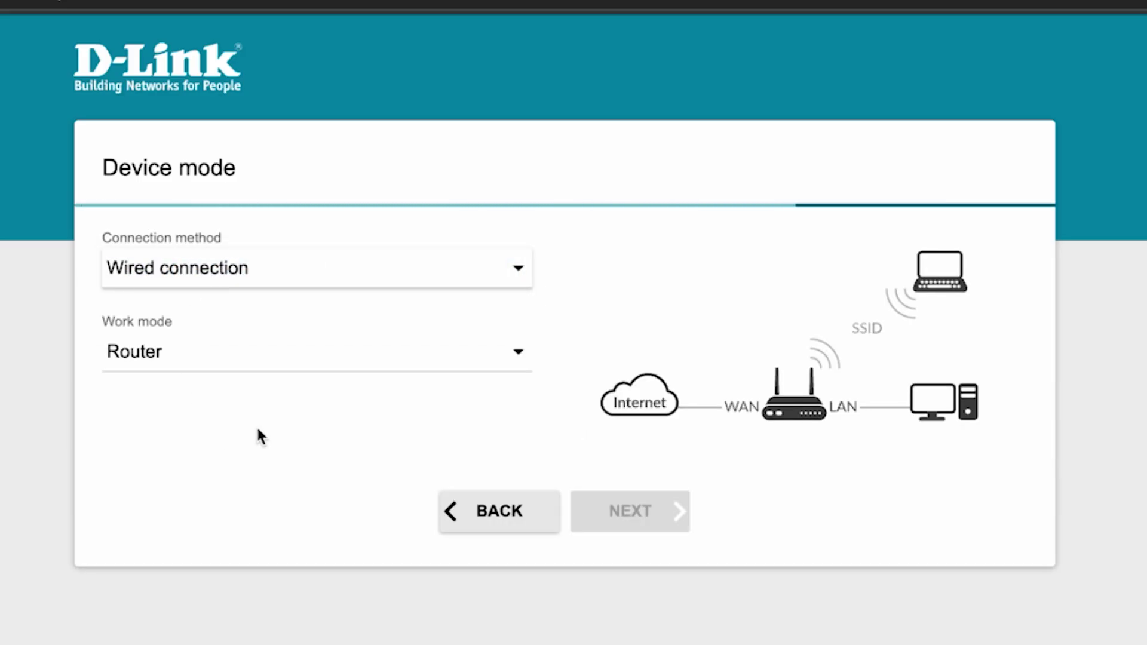
left_click(409, 352)
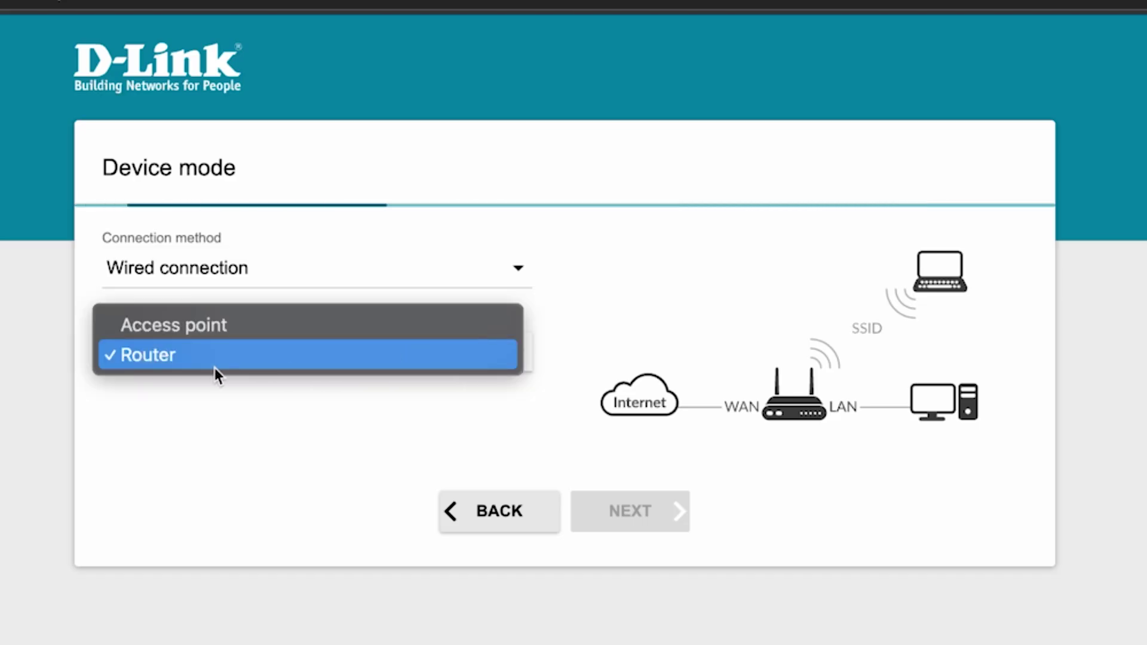
left_click(185, 357)
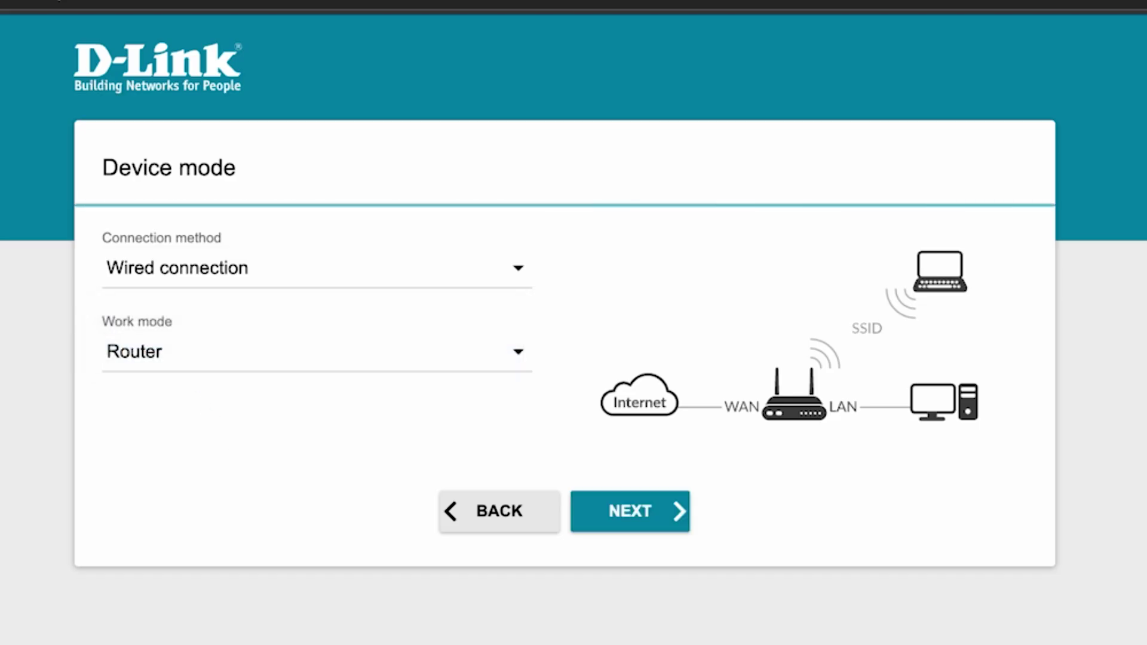
left_click(634, 511)
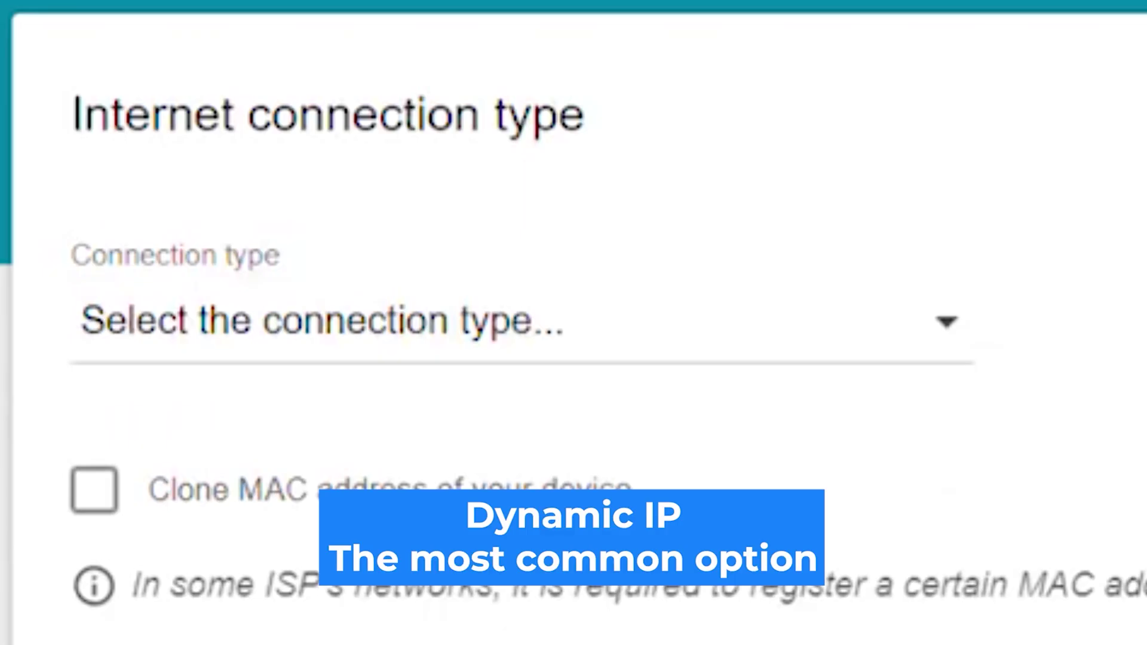
Choose Dynamic IPv4 as the Internet connection type and proceed to the 2.4 GHz settings
left_click(827, 329)
left_click(797, 401)
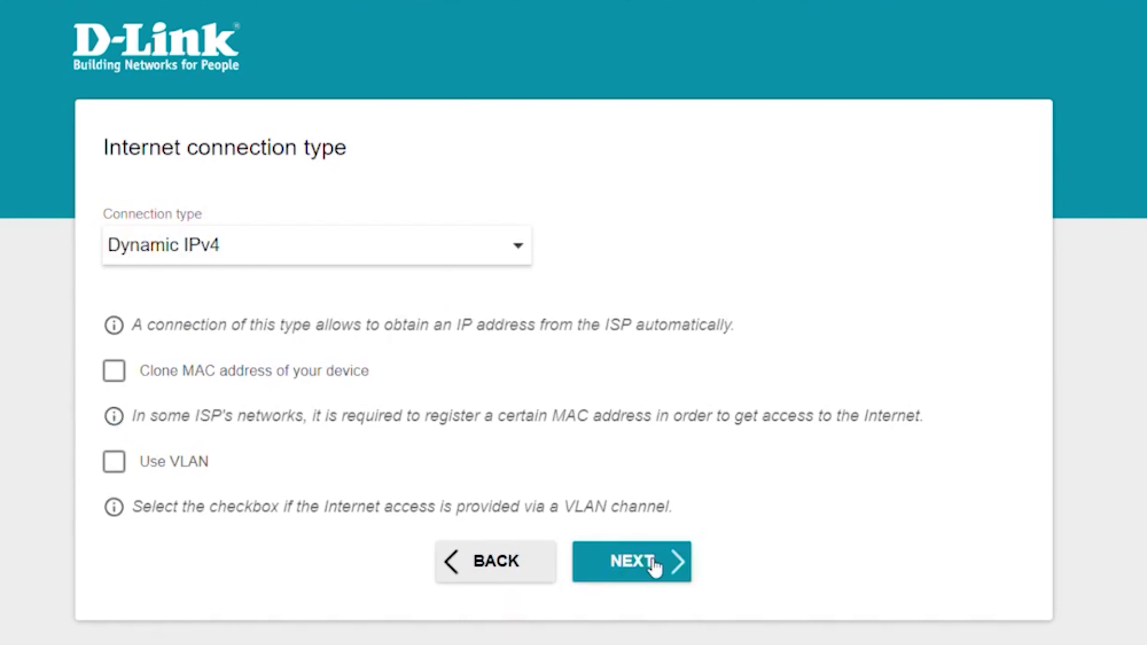
left_click(656, 565)
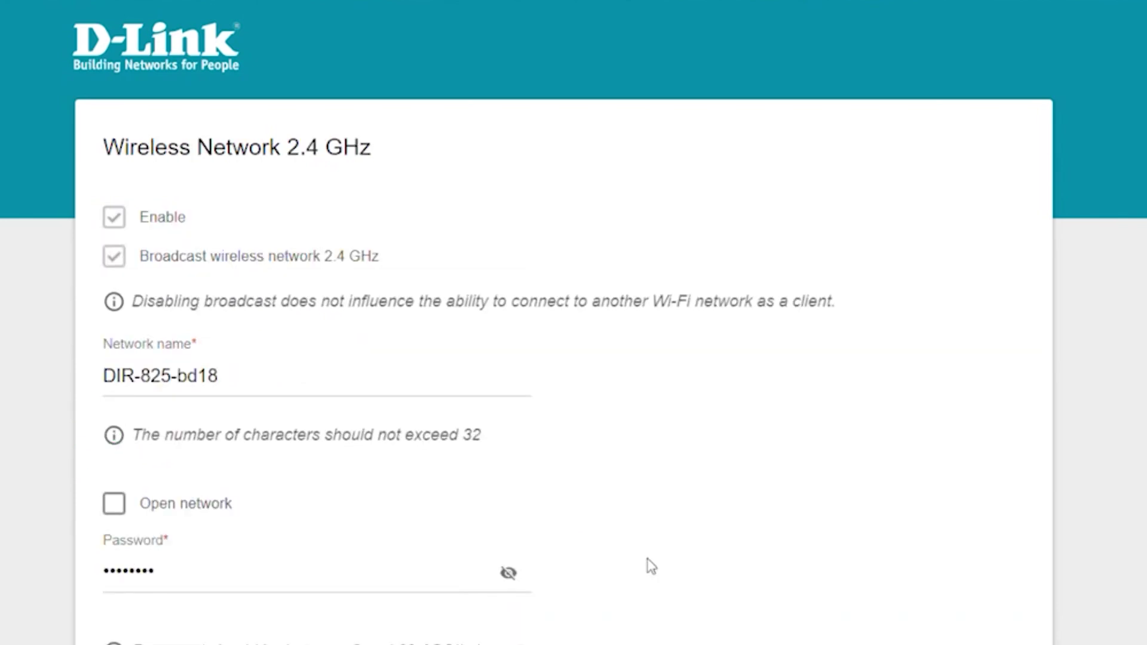
Rename the 2.4 GHz network from DIR-825-bd18 to 'Change your Network Name' and set a new password
left_click_drag(302, 391, 97, 358)
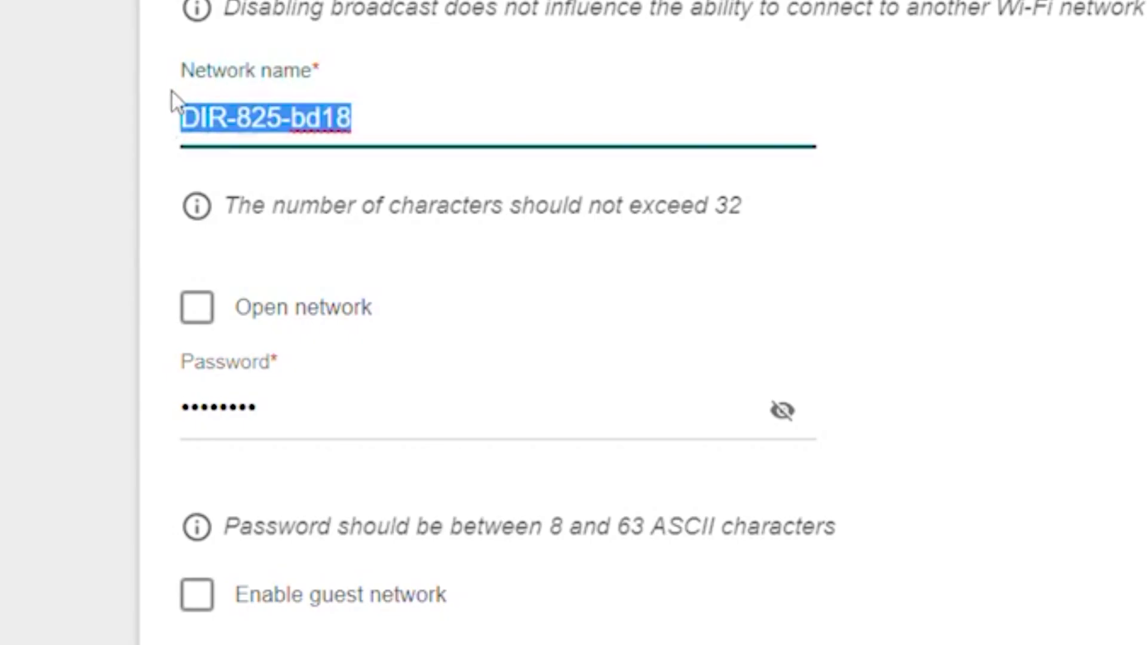
key("BackSpace")
type("ch")
key("BackSpace")
key("BackSpace")
type("Change your ")
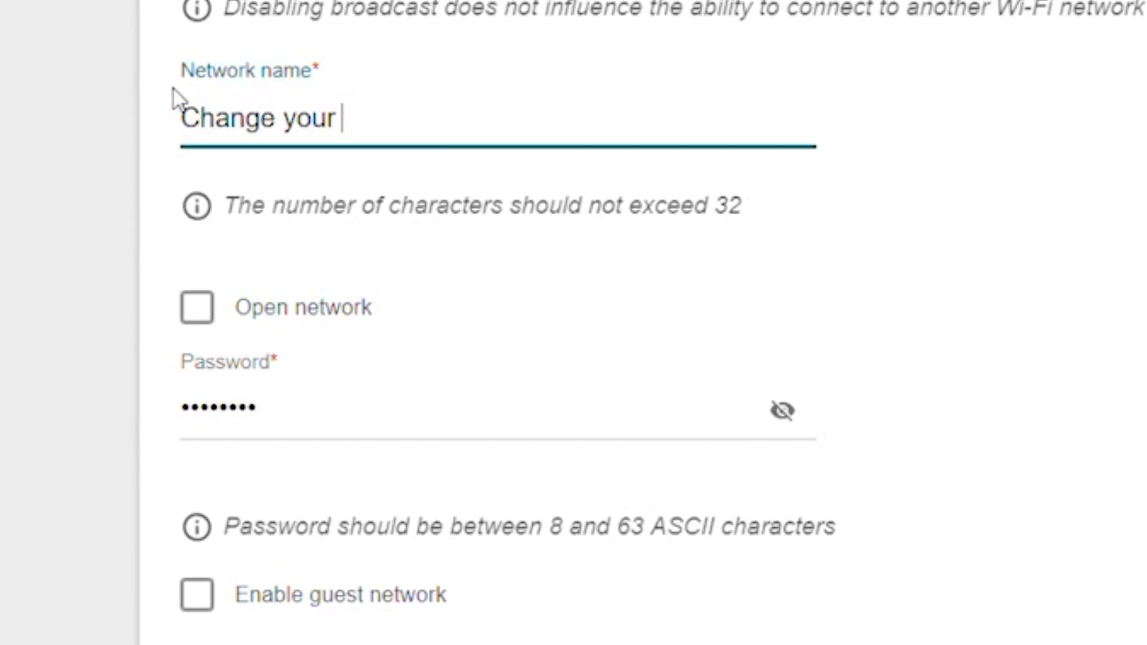
type("Network Name")
left_click(320, 424)
key("ctrl+a")
key("BackSpace")
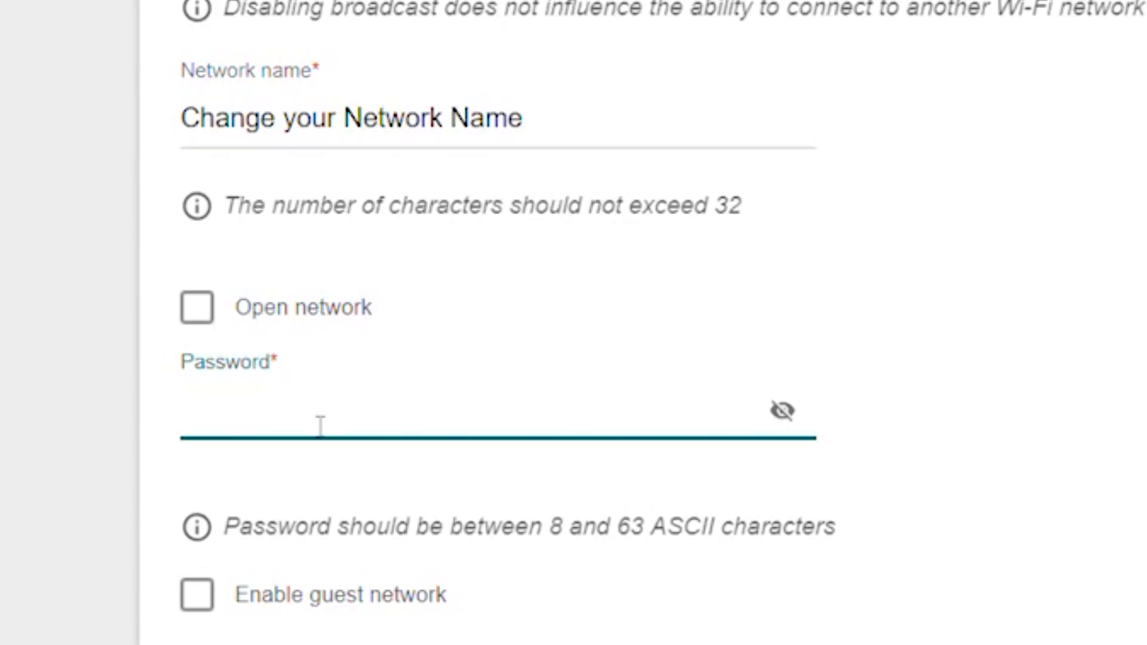
type("********************")
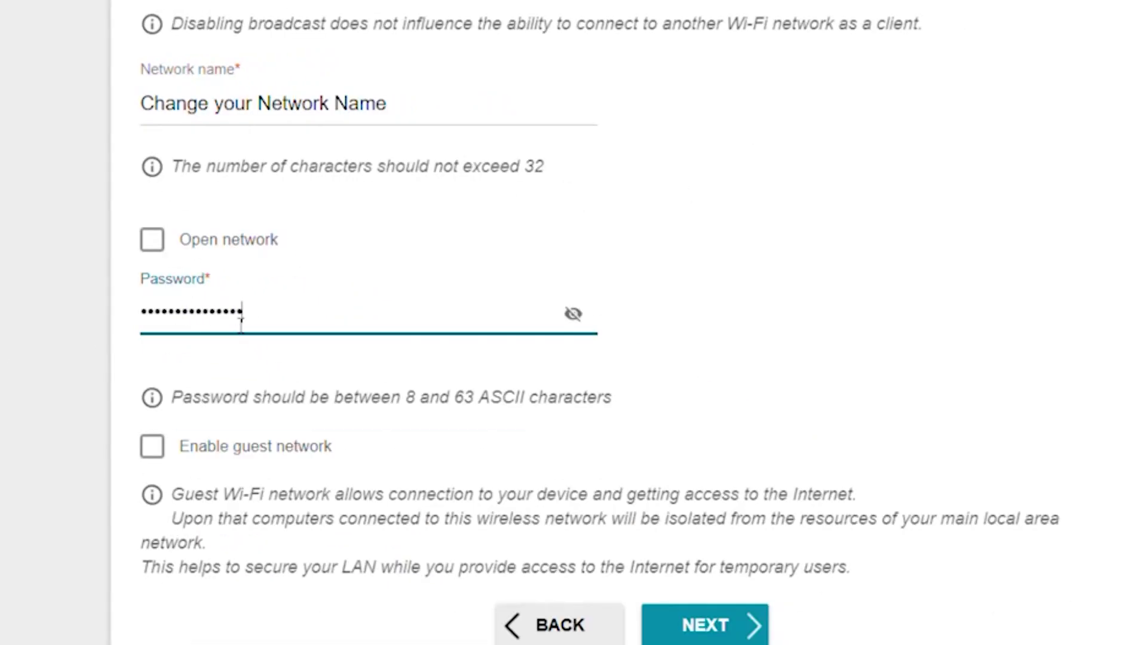
left_click(573, 313)
left_click(573, 314)
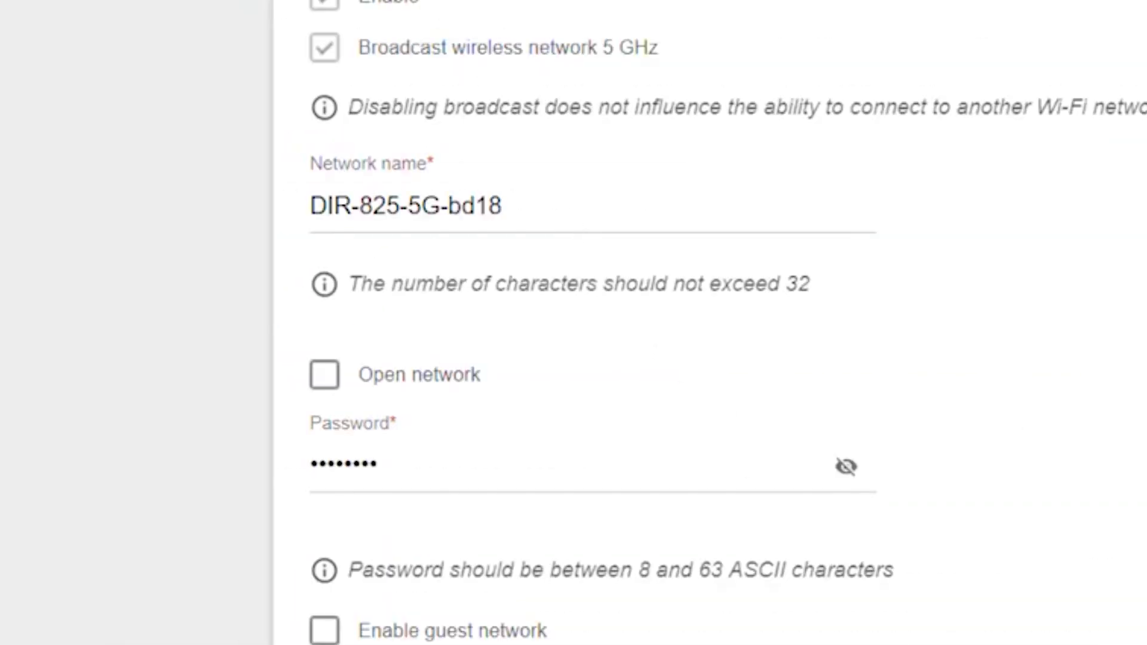
Rename the 5 GHz network from DIR-825-5G-bd18 to 'Change your Network Name' with a new password
left_click(332, 210)
key("ctrl+a")
key("BackSpace")
type("Cha")
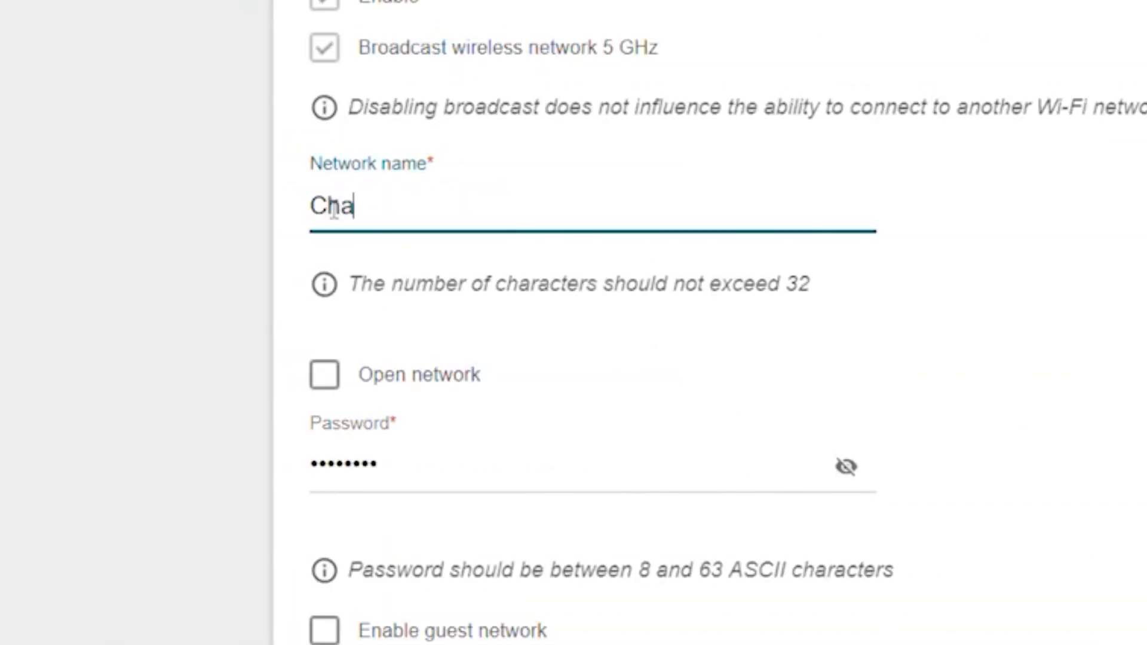
type("nge your Network Name")
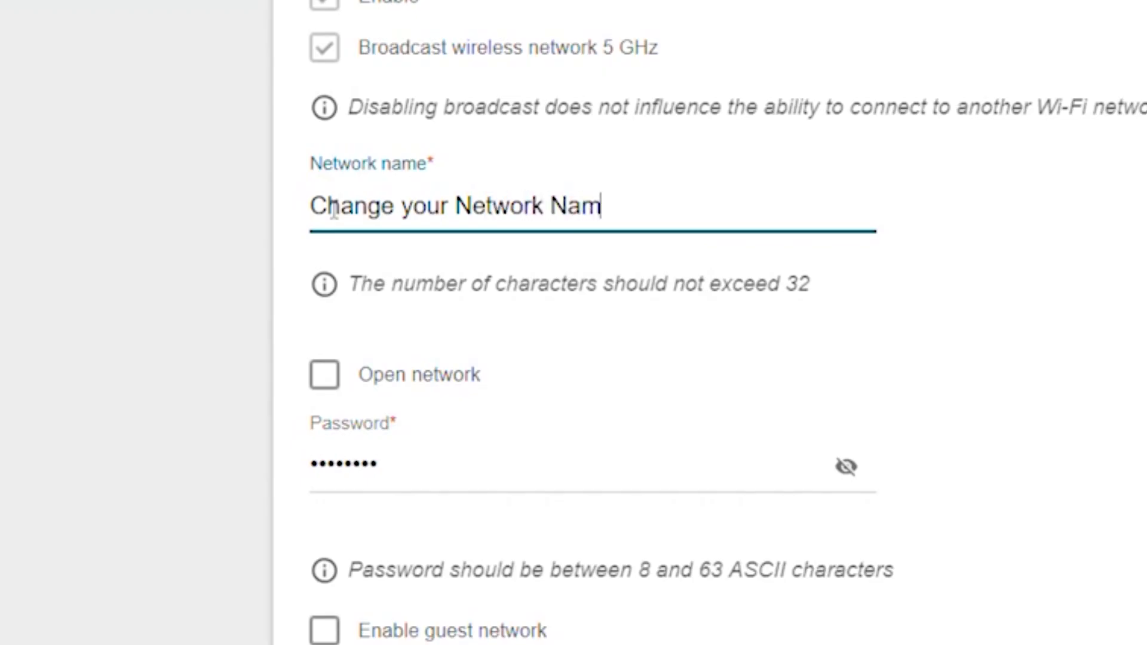
left_click(396, 455)
key("ctrl+a")
key("BackSpace")
type("ChangePassword1")
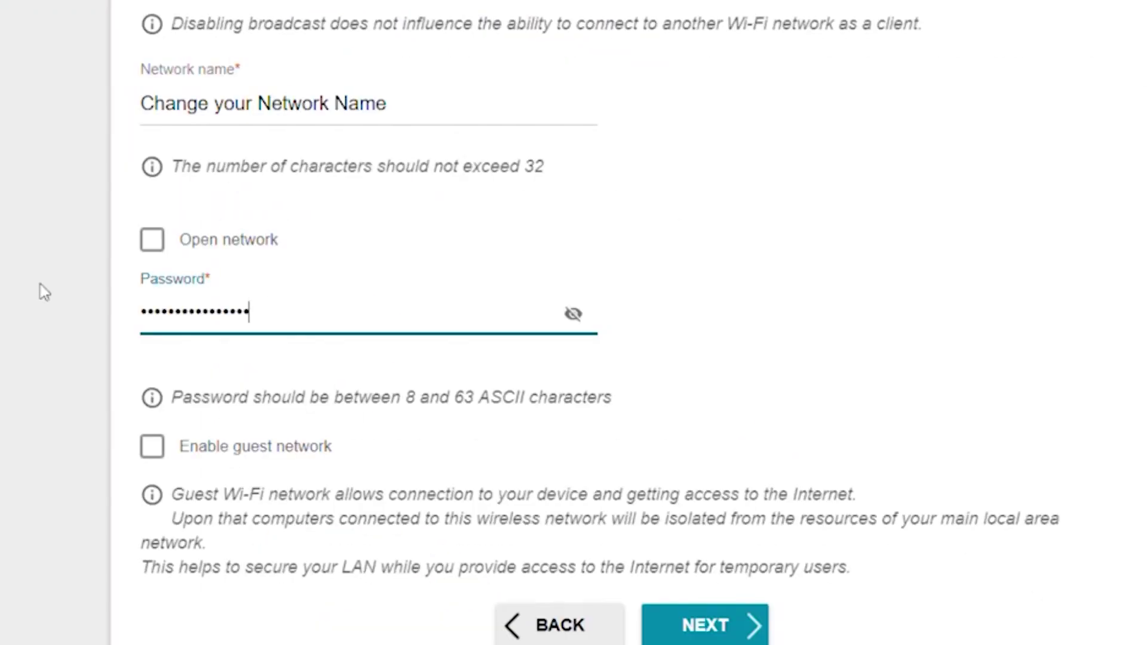
type("2023")
key("ctrl+a")
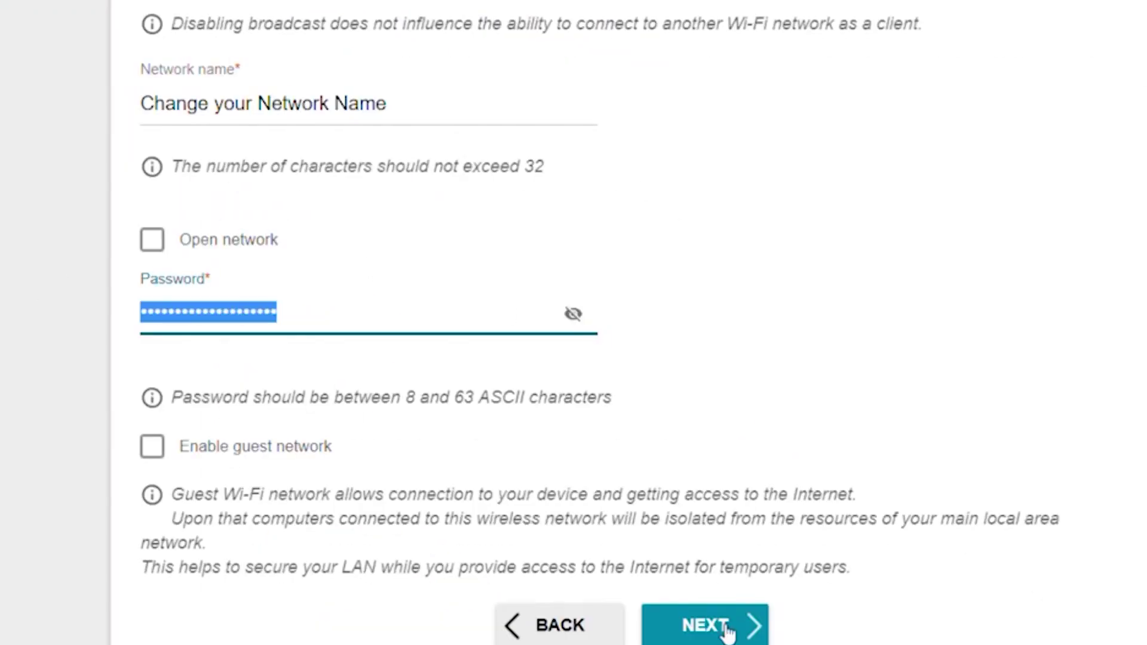
scroll(724, 627, "down", 10)
left_click(705, 40)
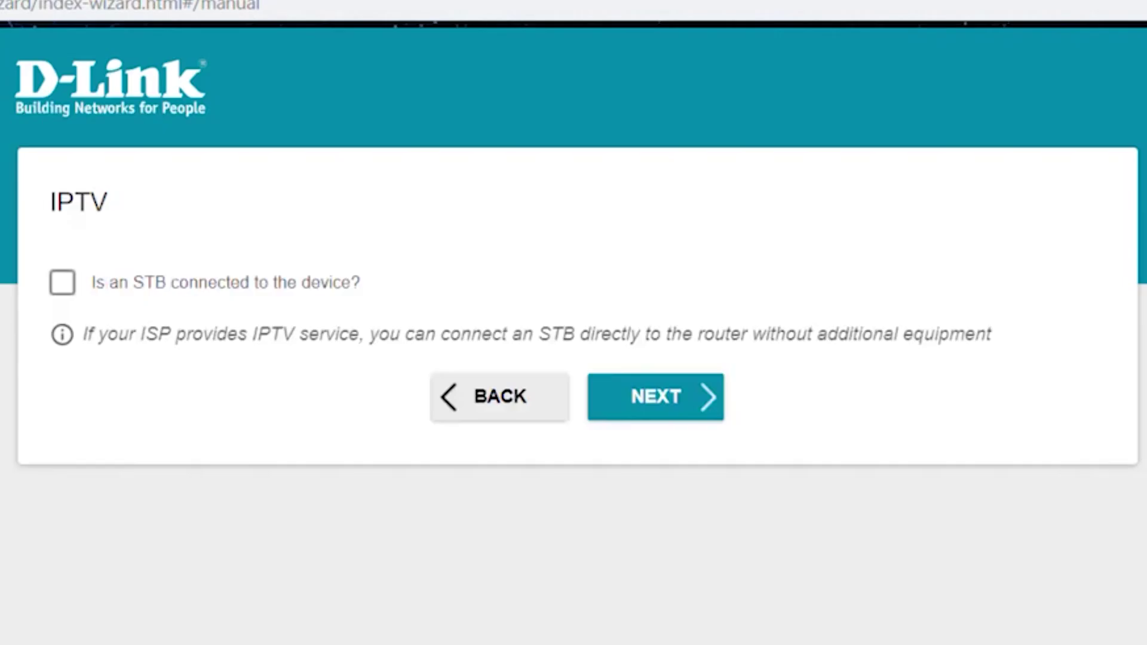
Skip IPTV and enter a new web-interface admin password, checking it via the eye icon
left_click(663, 393)
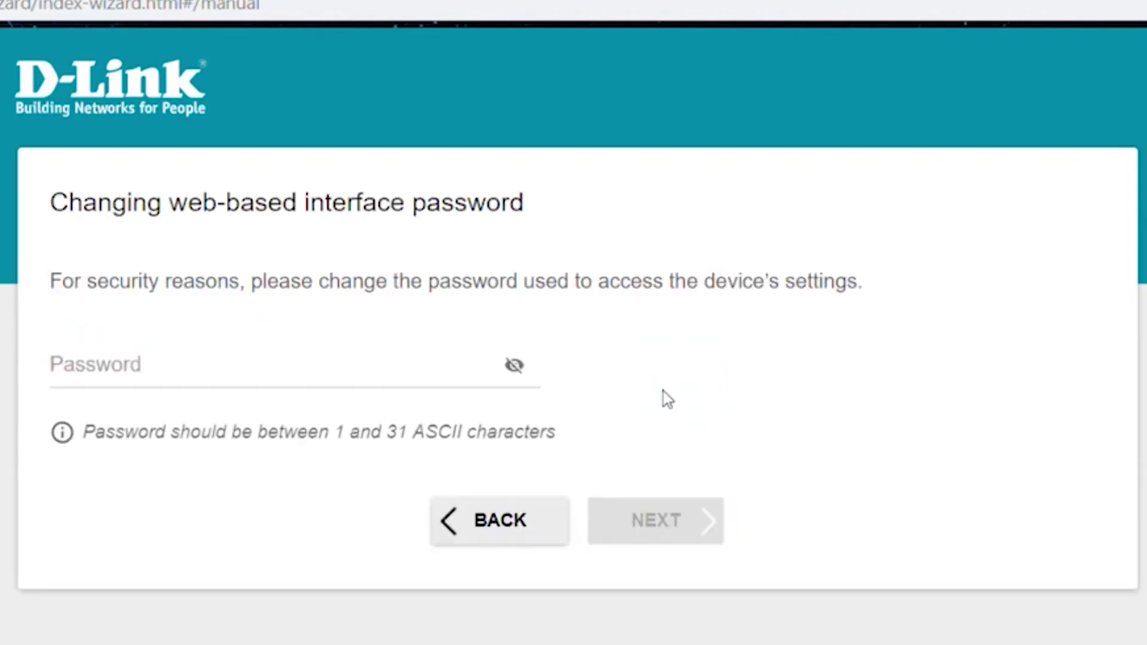
left_click(194, 367)
type("aaaaaa")
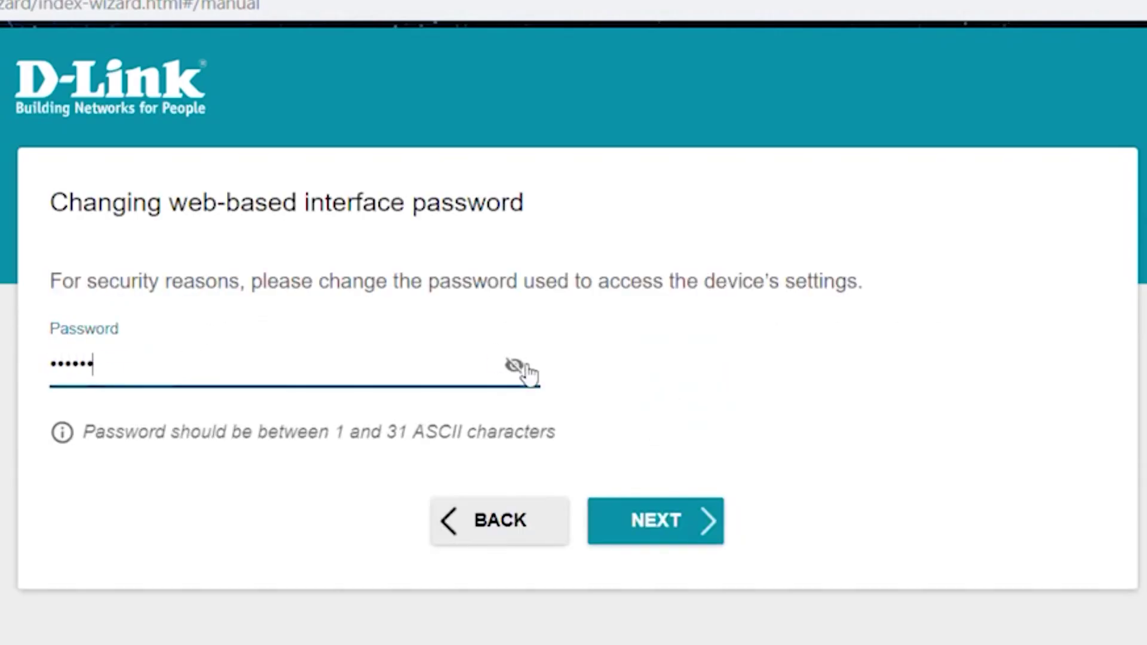
left_click(527, 367)
left_click(529, 369)
Review the Summary page and apply all wizard settings
left_click(698, 521)
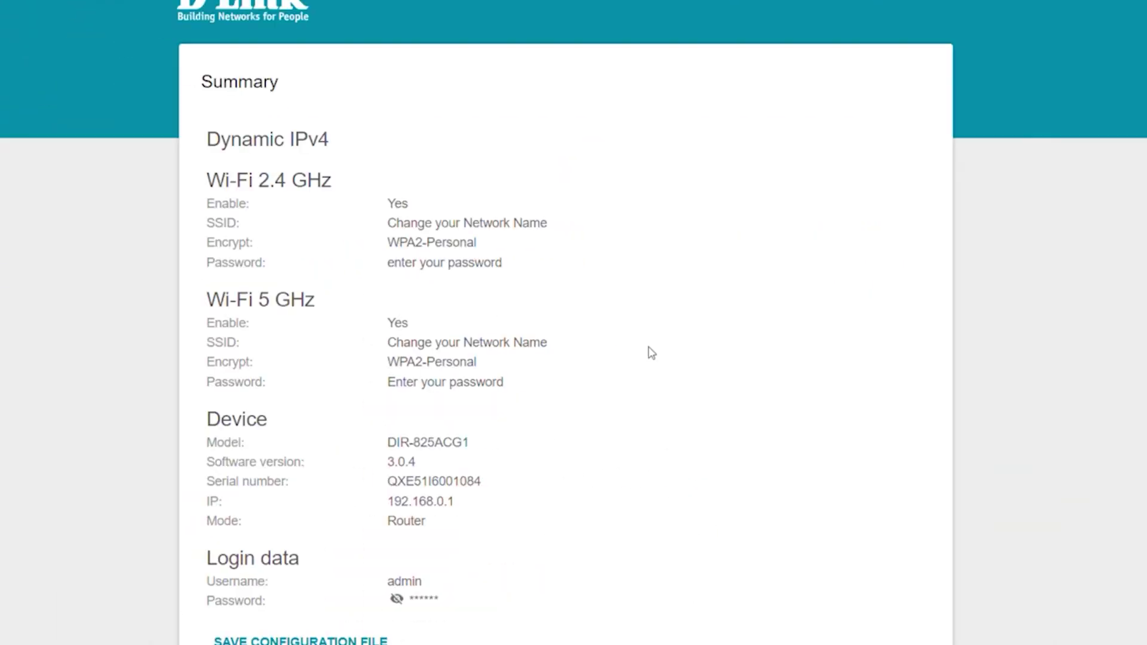
scroll(695, 564, "down", 3)
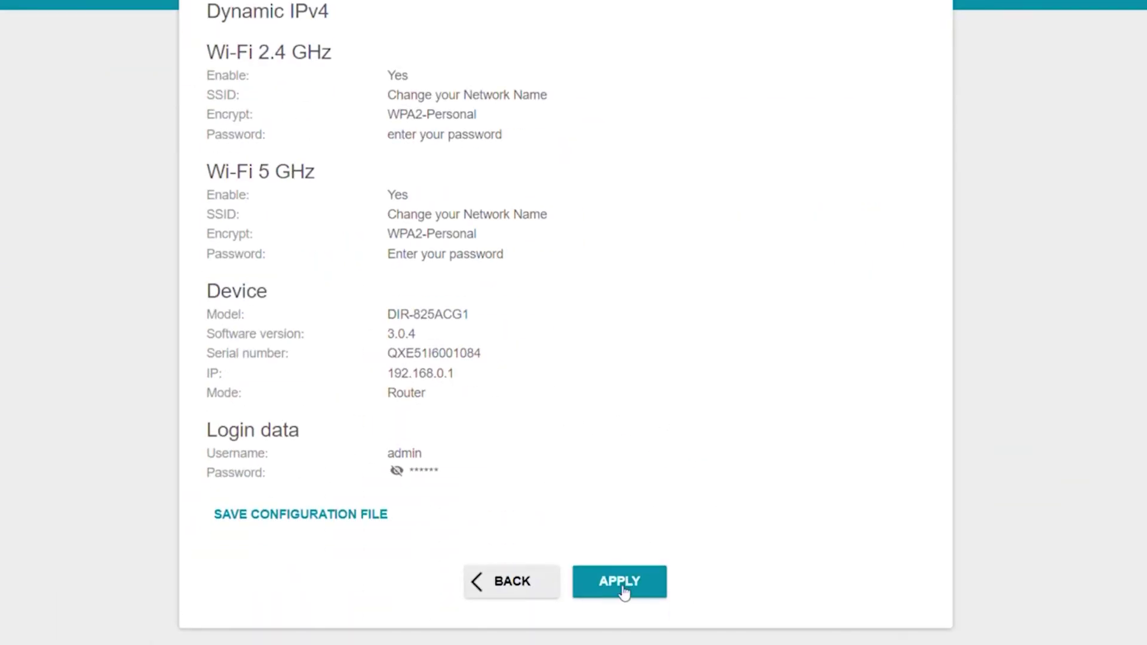
left_click(621, 589)
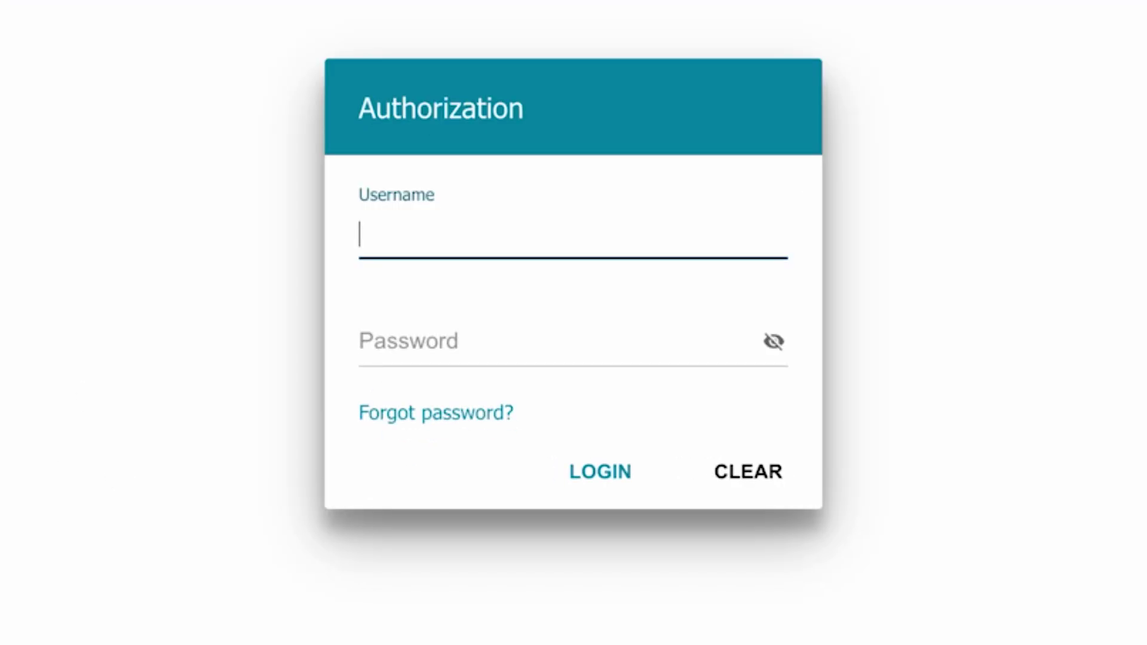
Log back in with username admin and the new admin password
left_click(520, 225)
type("admin")
left_click(422, 347)
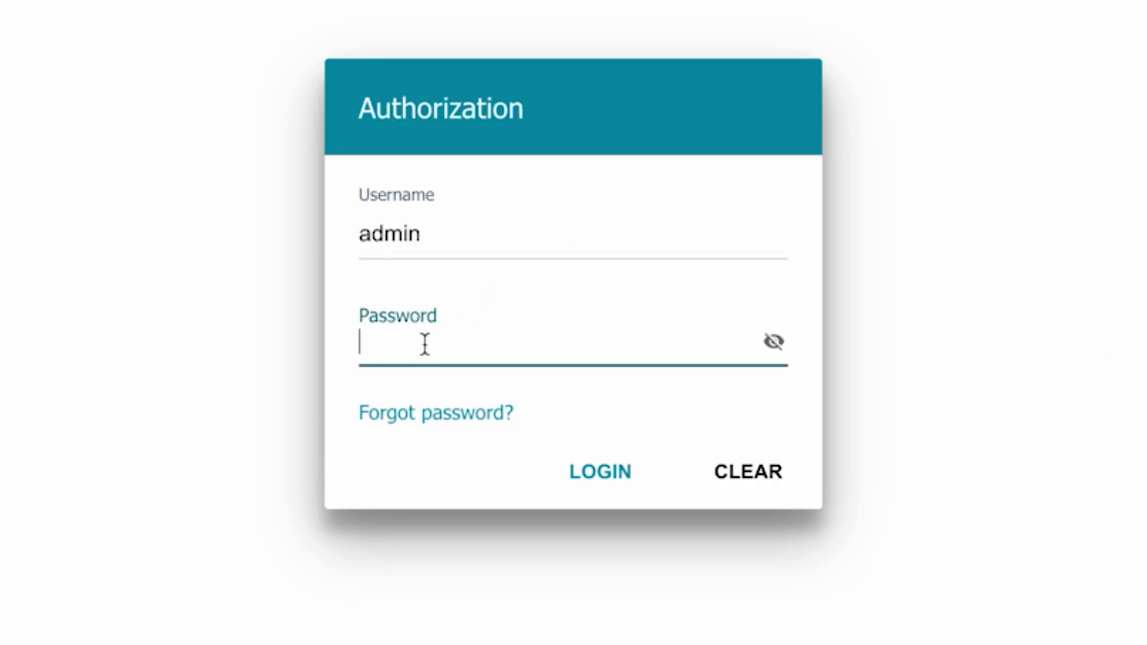
type("••••••••")
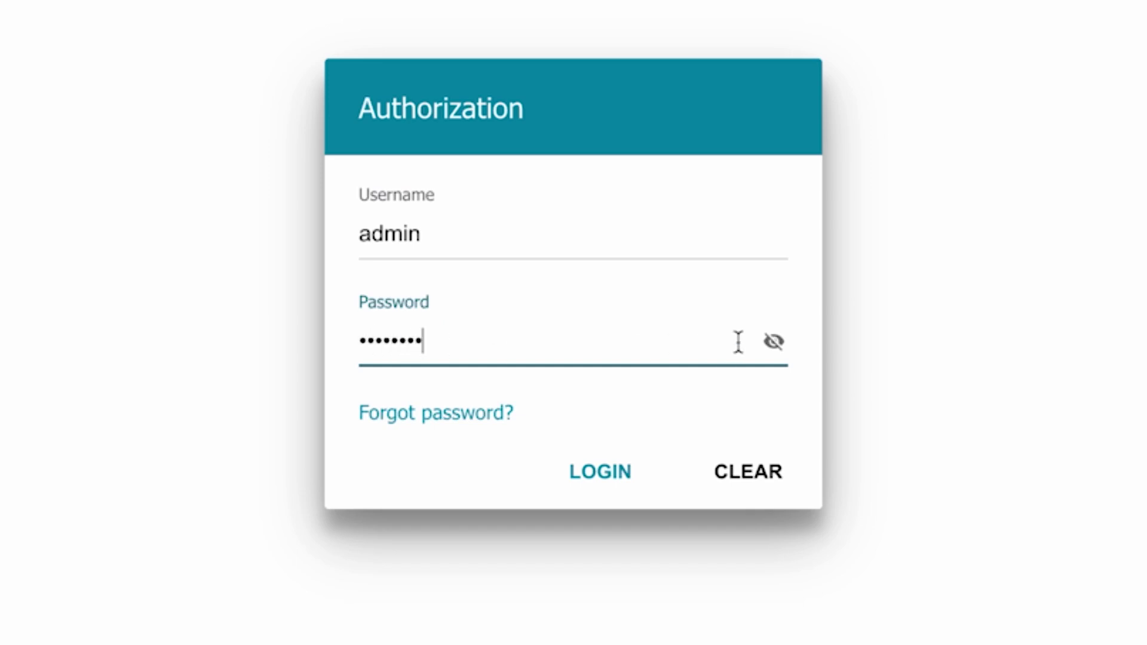
left_click(579, 472)
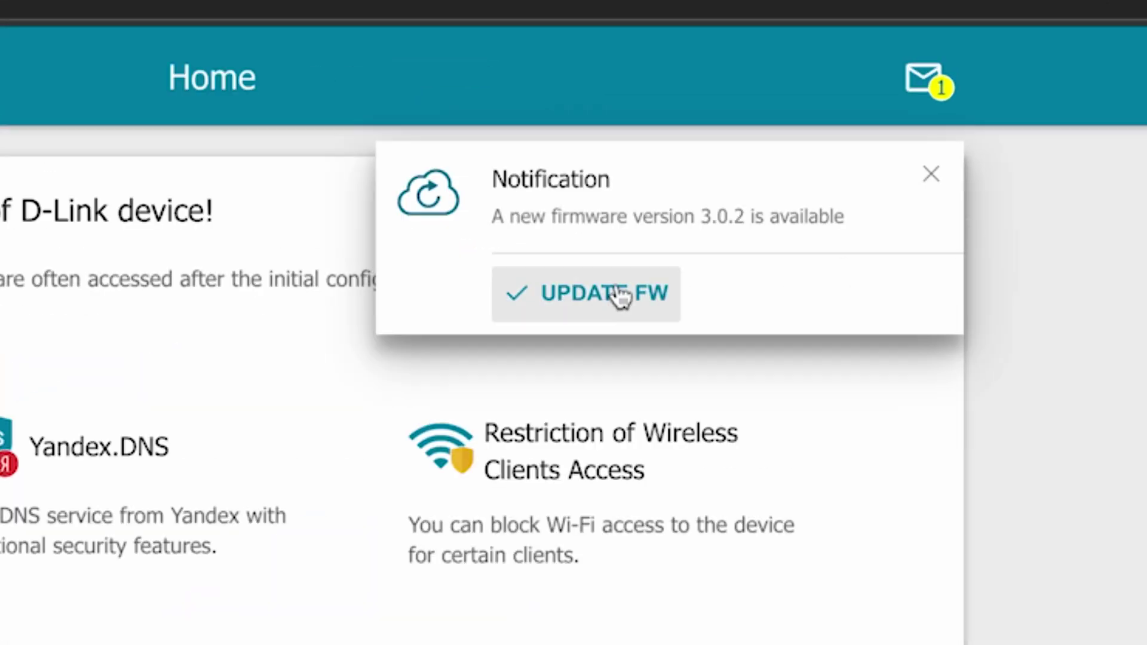
From the notifications list, run and confirm the update to firmware 3.0.2
left_click(930, 175)
left_click(925, 79)
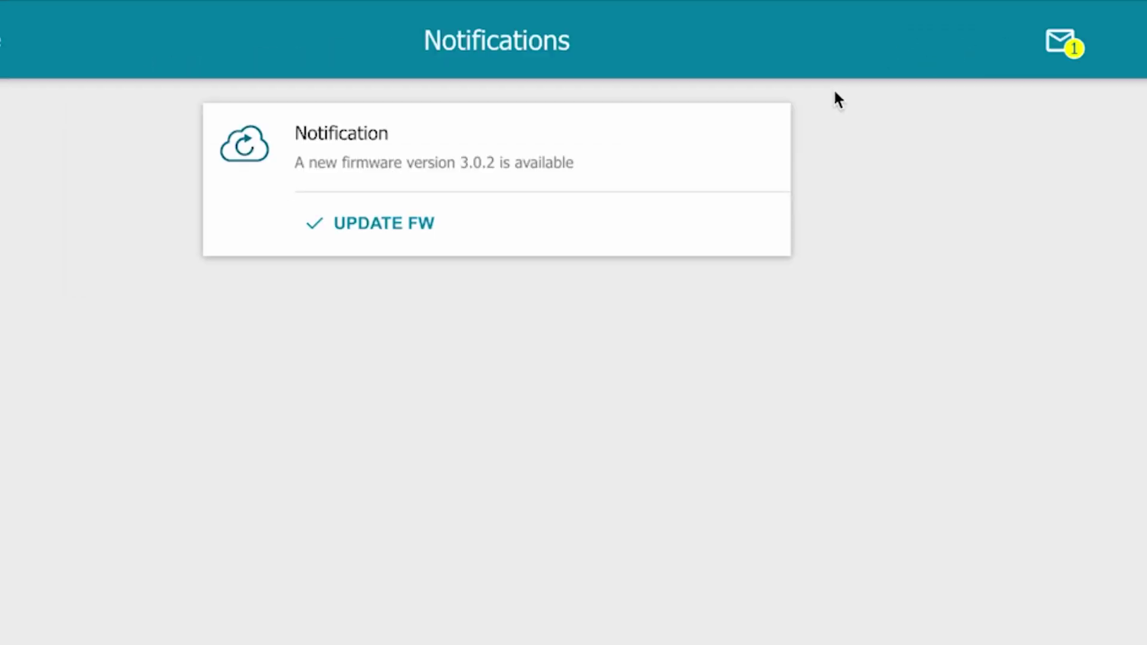
left_click(376, 230)
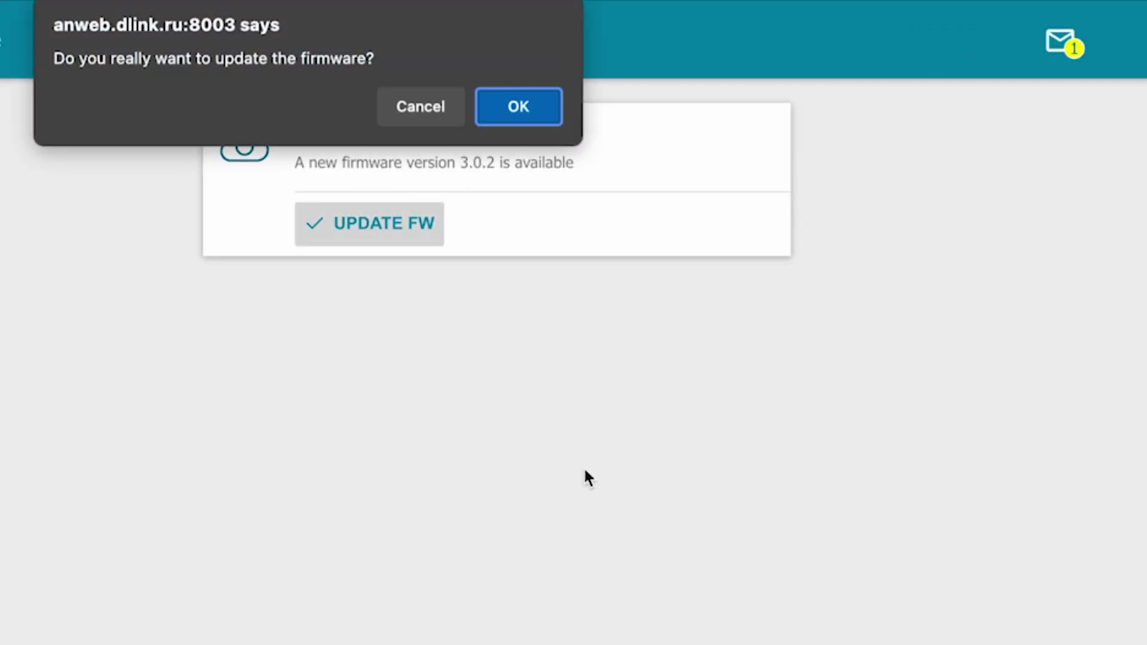
left_click(513, 110)
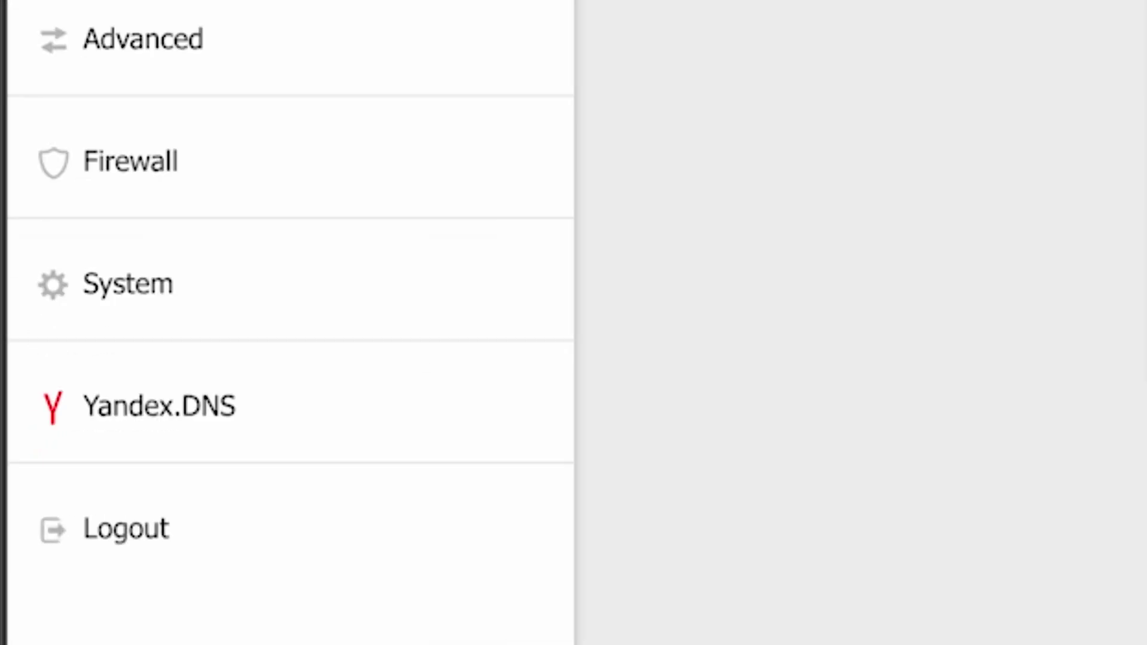
Reboot the router from System > Configuration and confirm the reboot
left_click(88, 304)
scroll(395, 445, "down", 2)
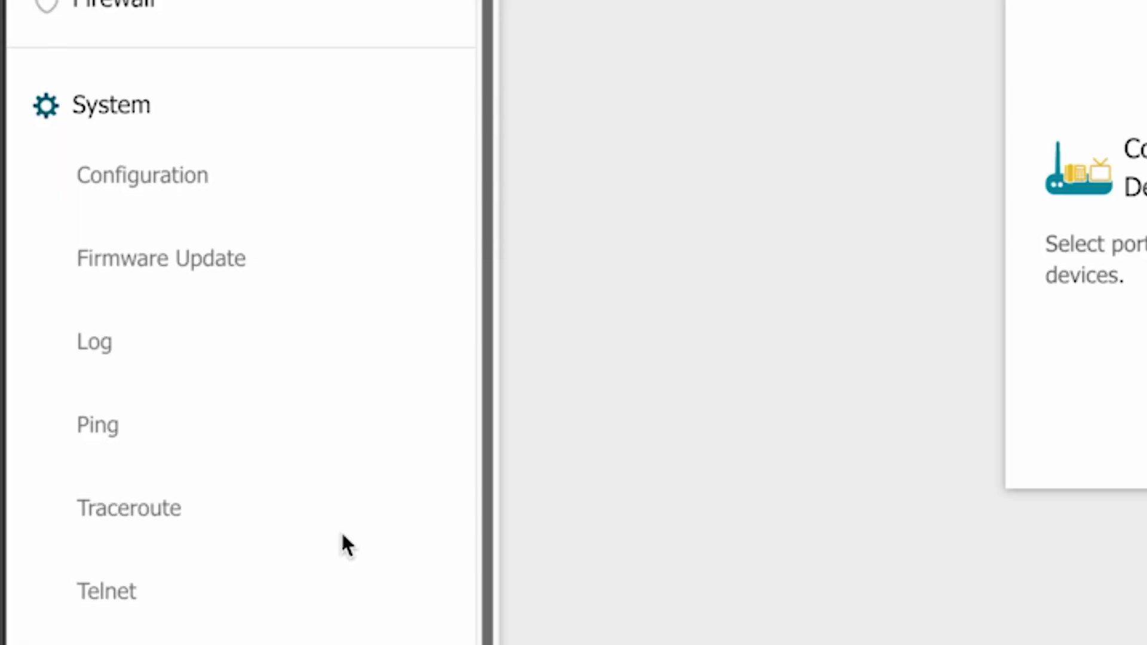
left_click(158, 180)
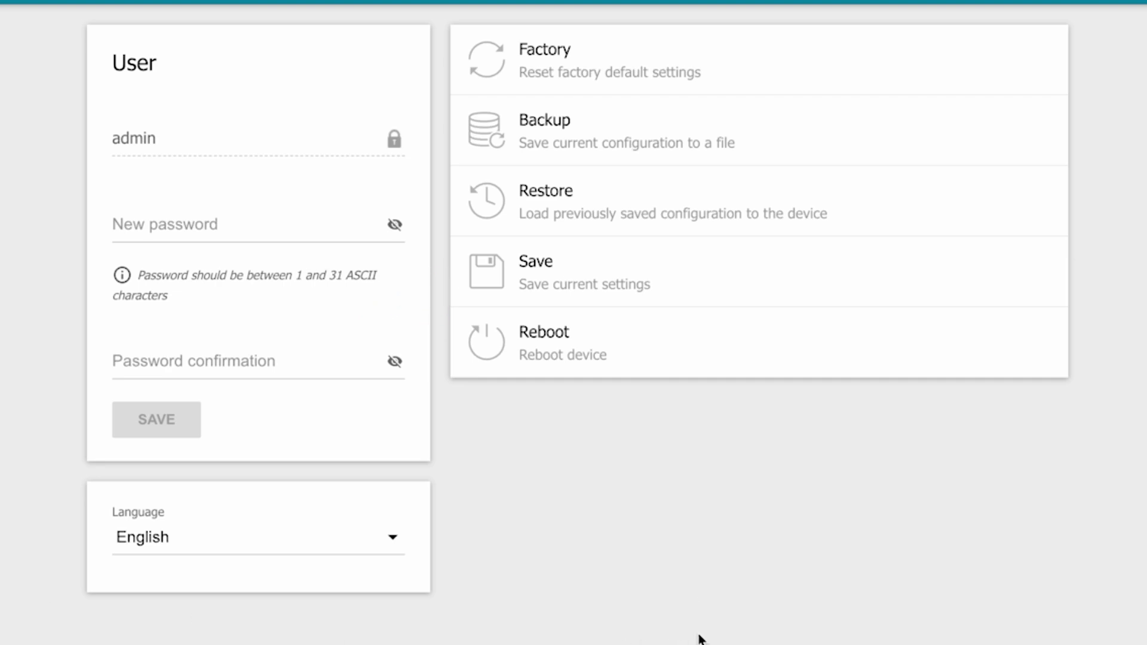
left_click(575, 357)
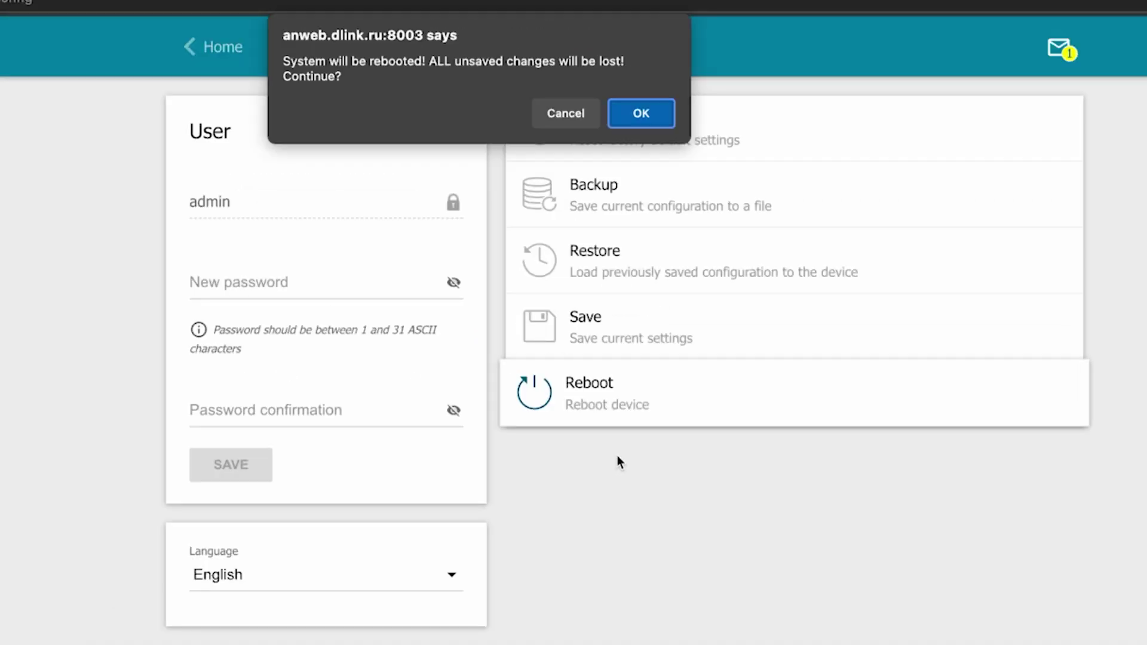
left_click(636, 116)
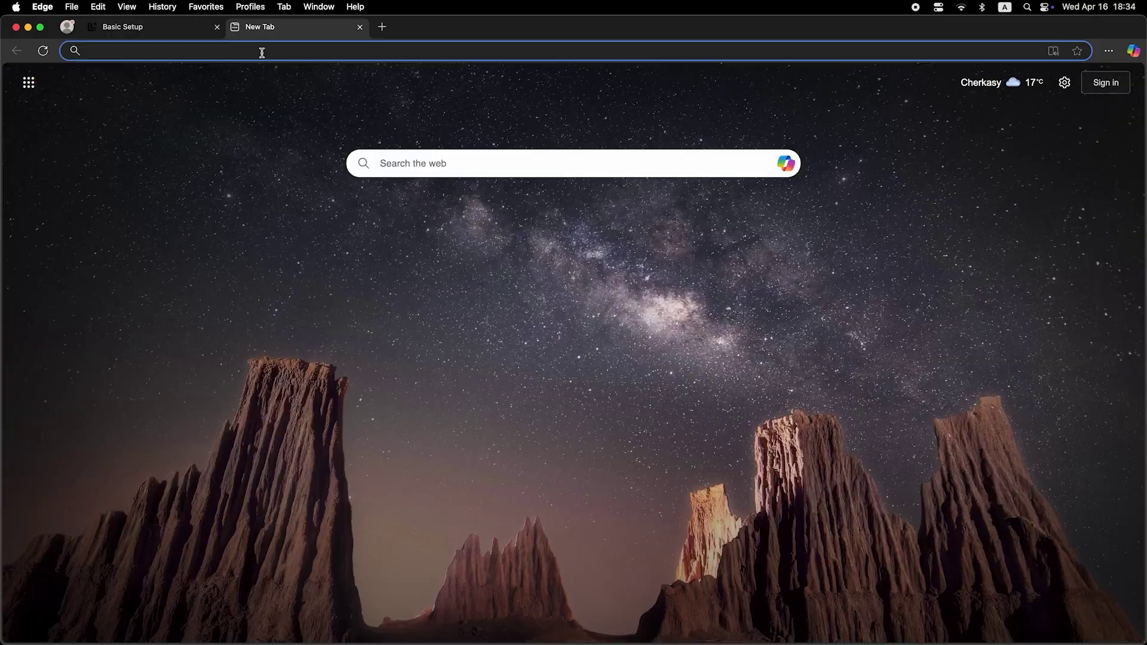
Search Bing for "dfdfdfdf" from the Edge address bar in a new tab
left_click(261, 51)
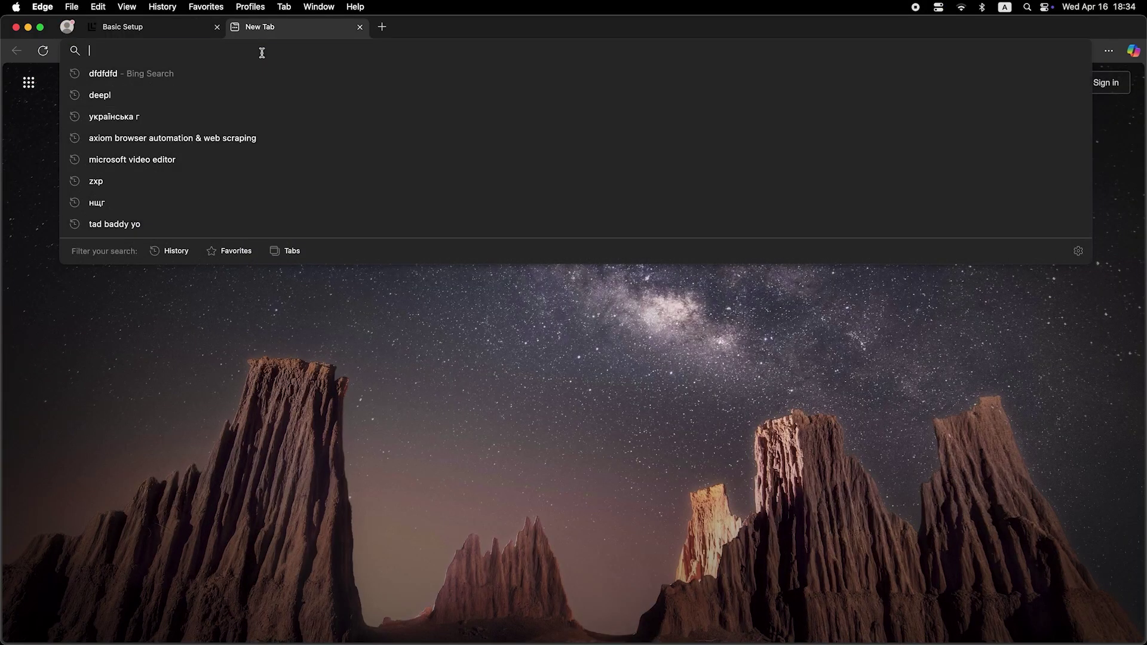
type("dfdfdfdf")
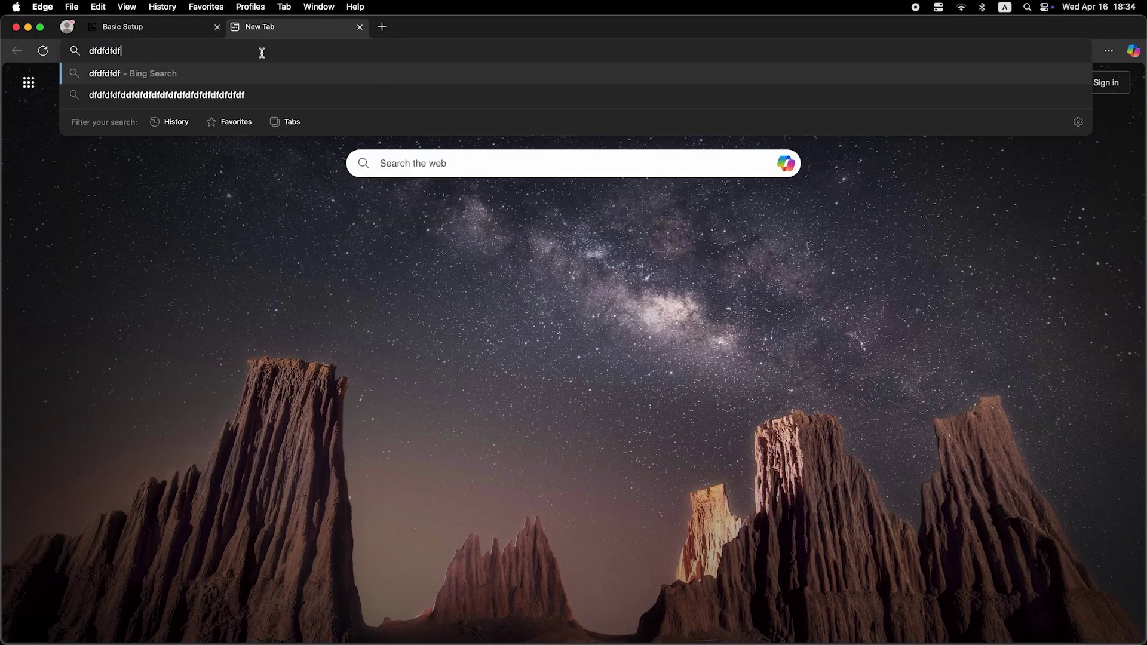
key("Return")
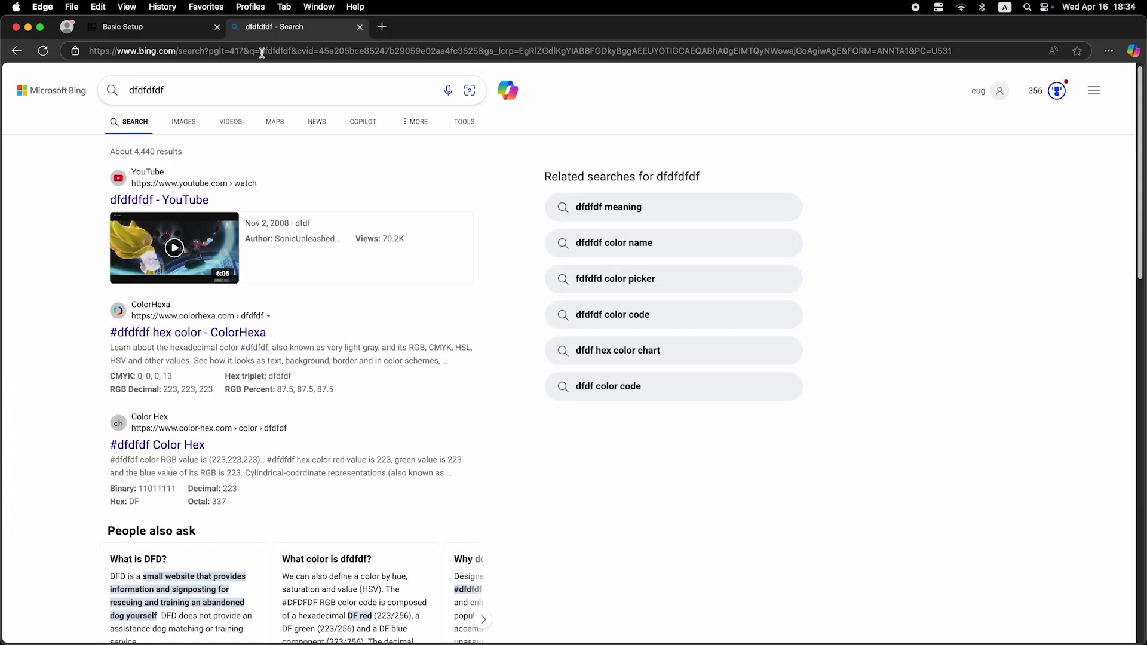